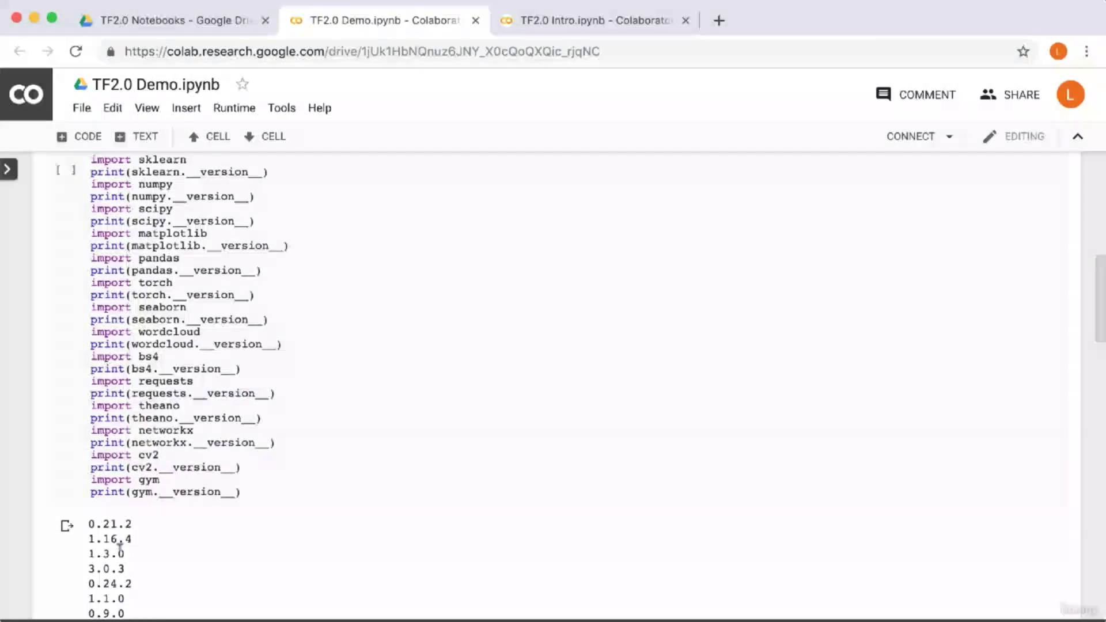
scroll(119, 543, down, 5)
scroll(119, 547, down, 1)
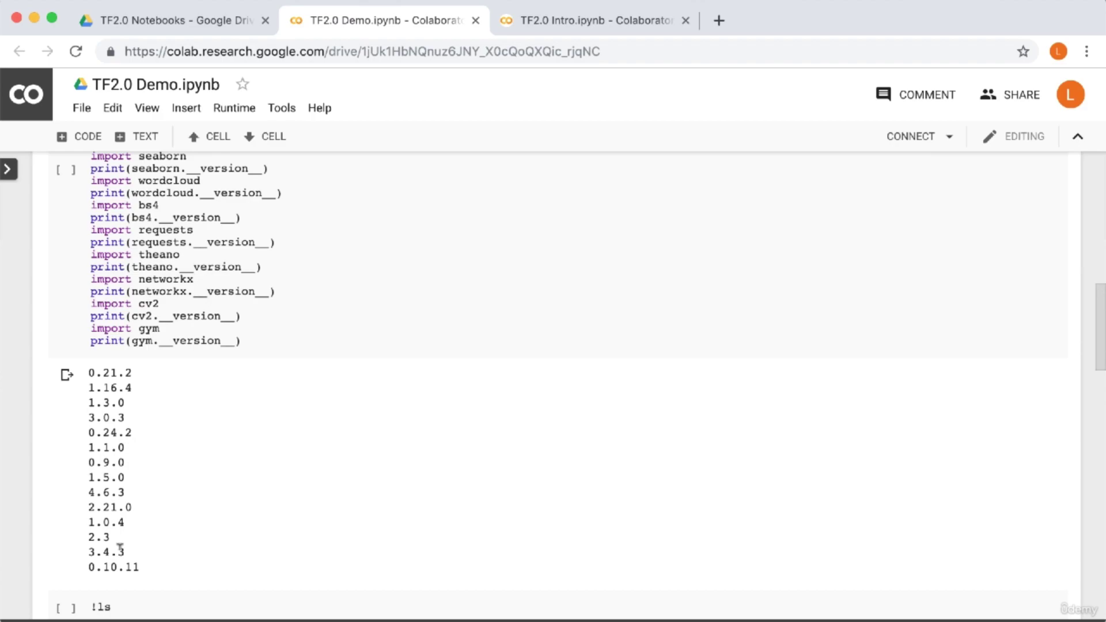
scroll(119, 548, up, 2)
scroll(120, 547, up, 3)
scroll(120, 544, up, 3)
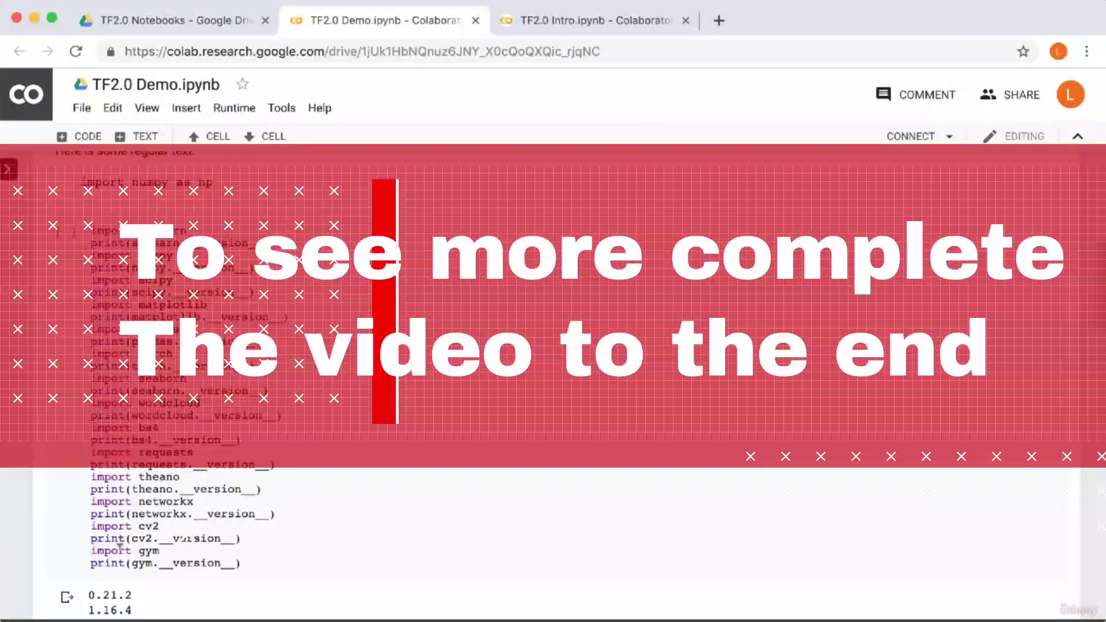
scroll(119, 546, down, 1)
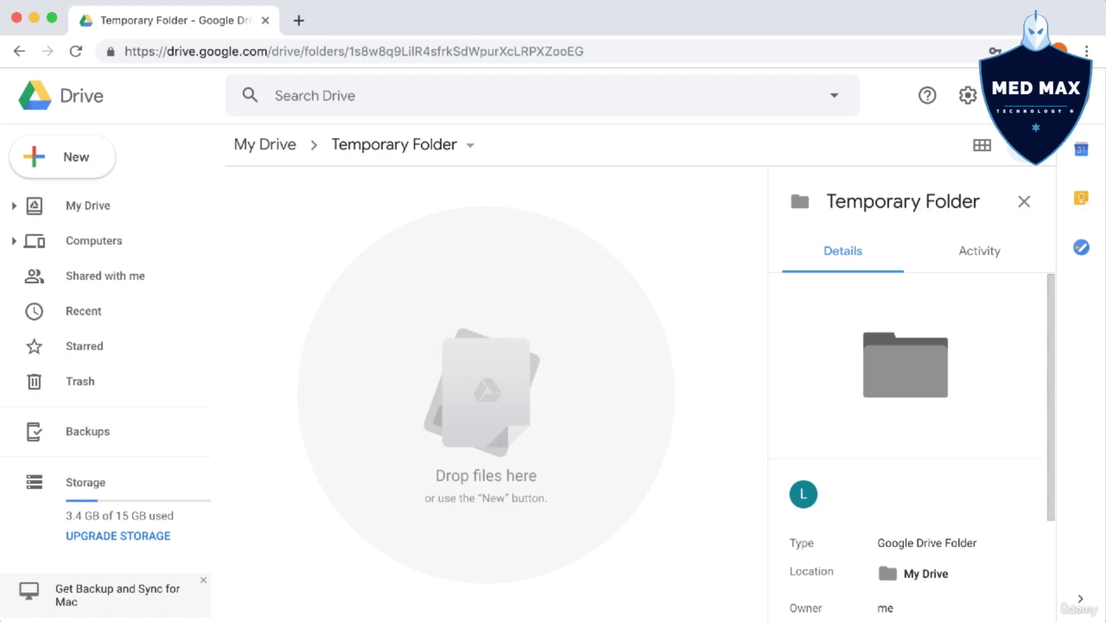
Create a new Colaboratory notebook from Drive's New menu in the Temporary Folder
click(98, 160)
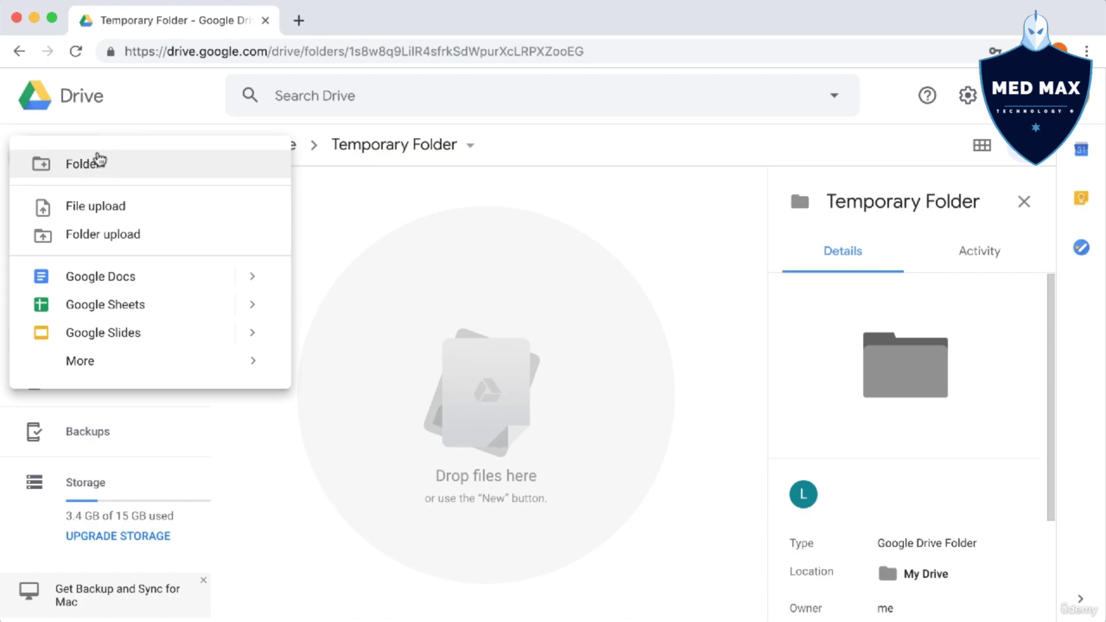
mouse_move(150, 361)
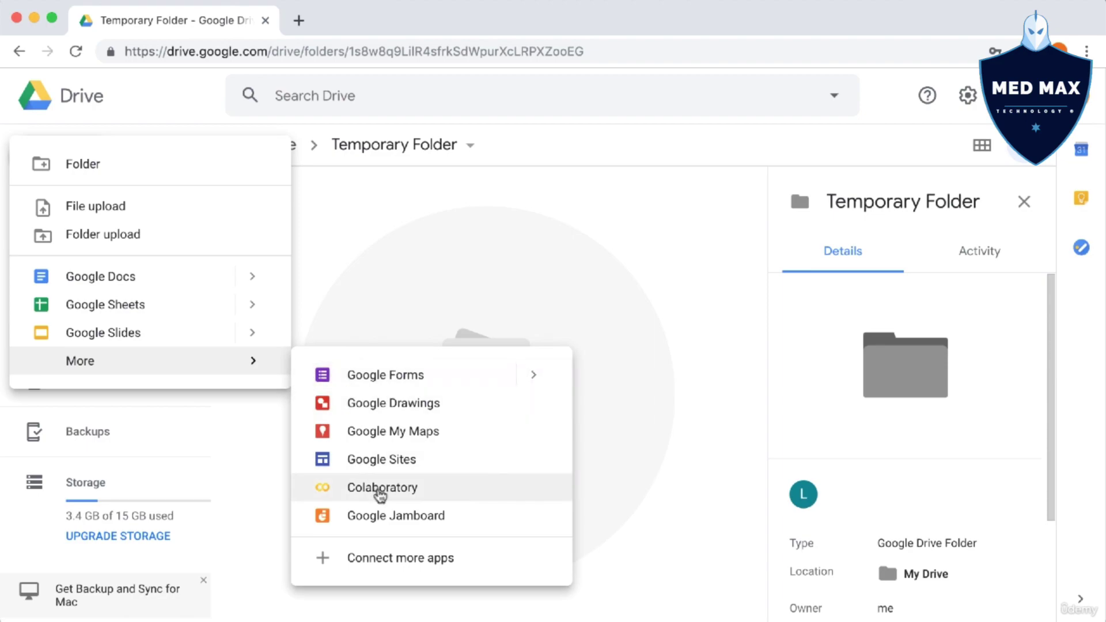
click(380, 490)
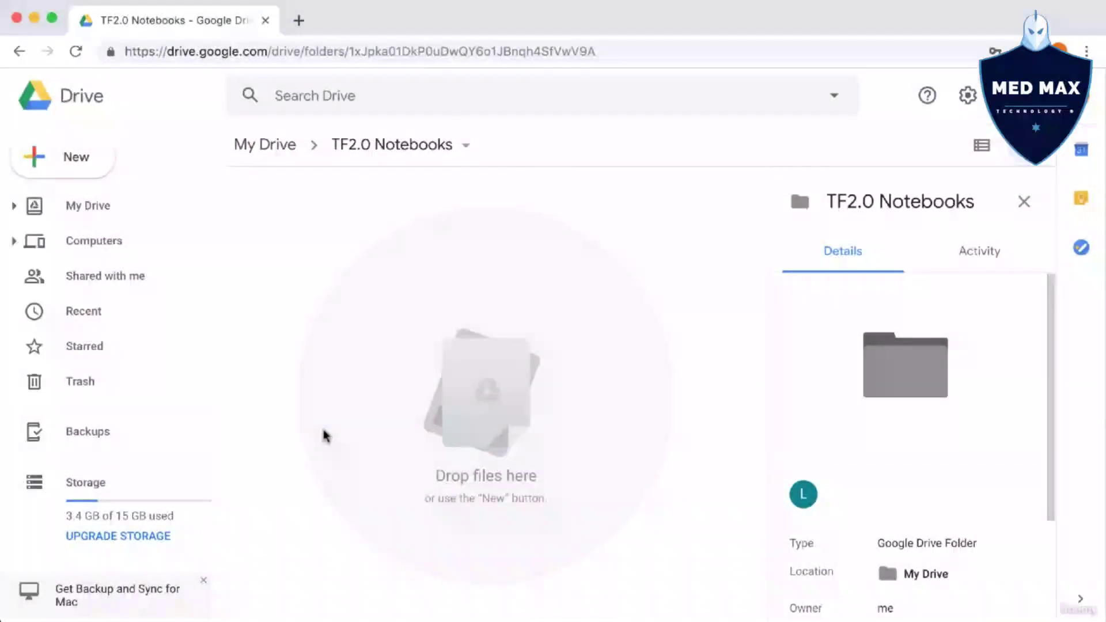
Connect the Colaboratory app to Drive, then create Untitled0.ipynb in TF2.0 Notebooks
click(78, 166)
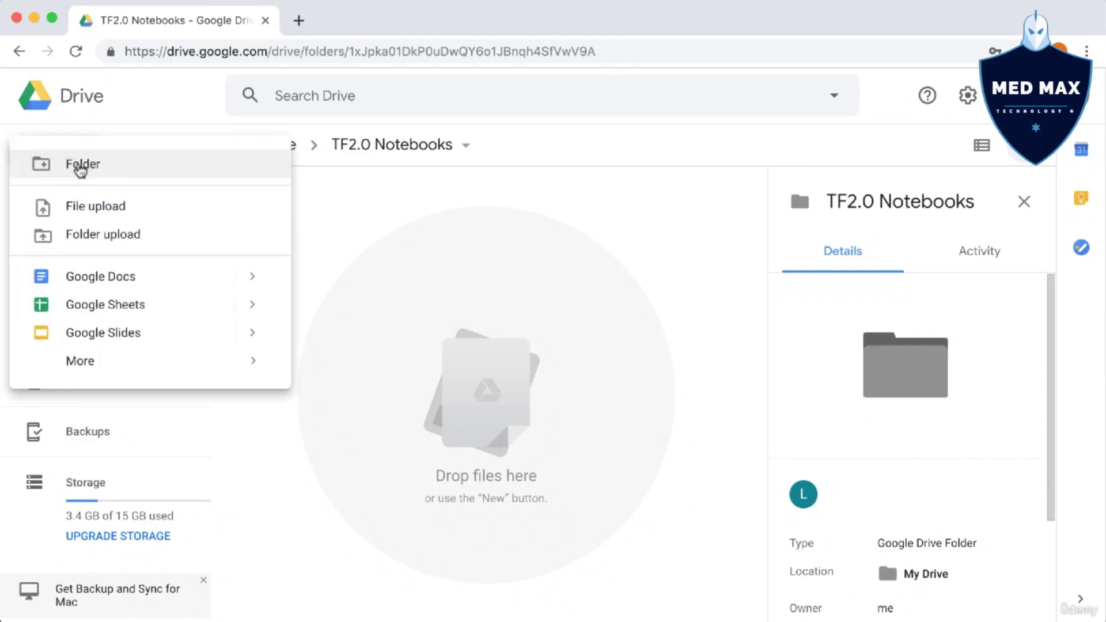
mouse_move(156, 361)
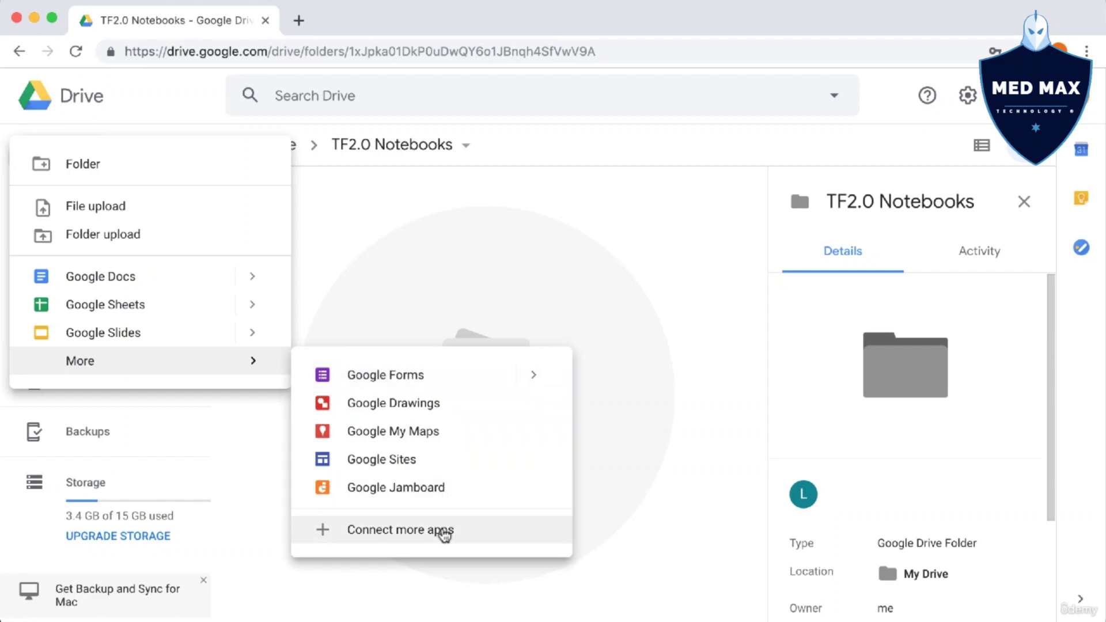
click(444, 531)
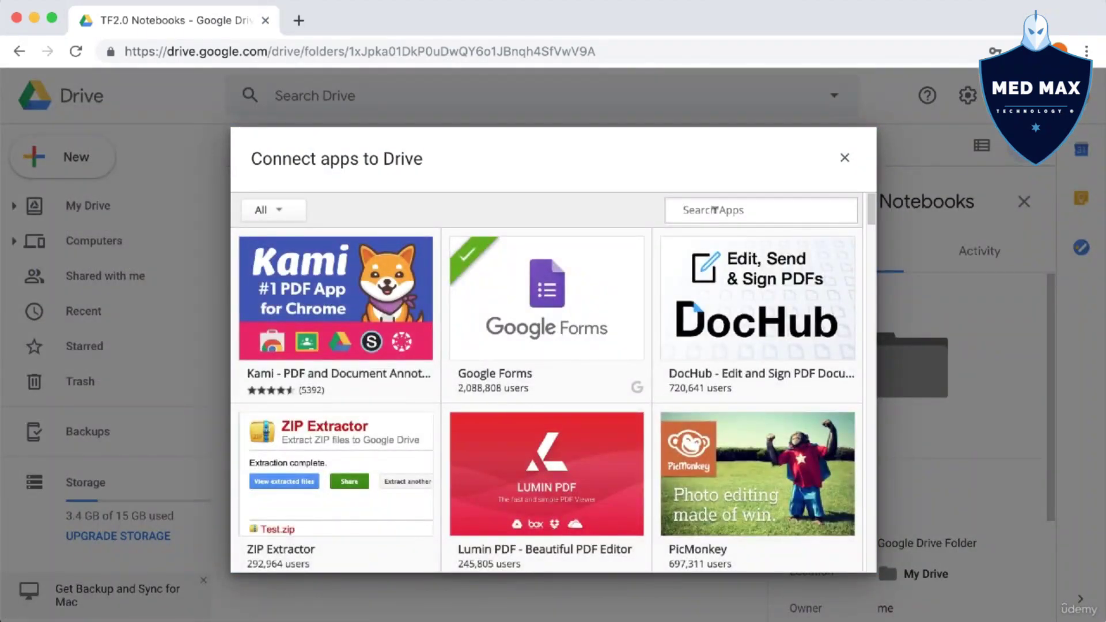
click(714, 209)
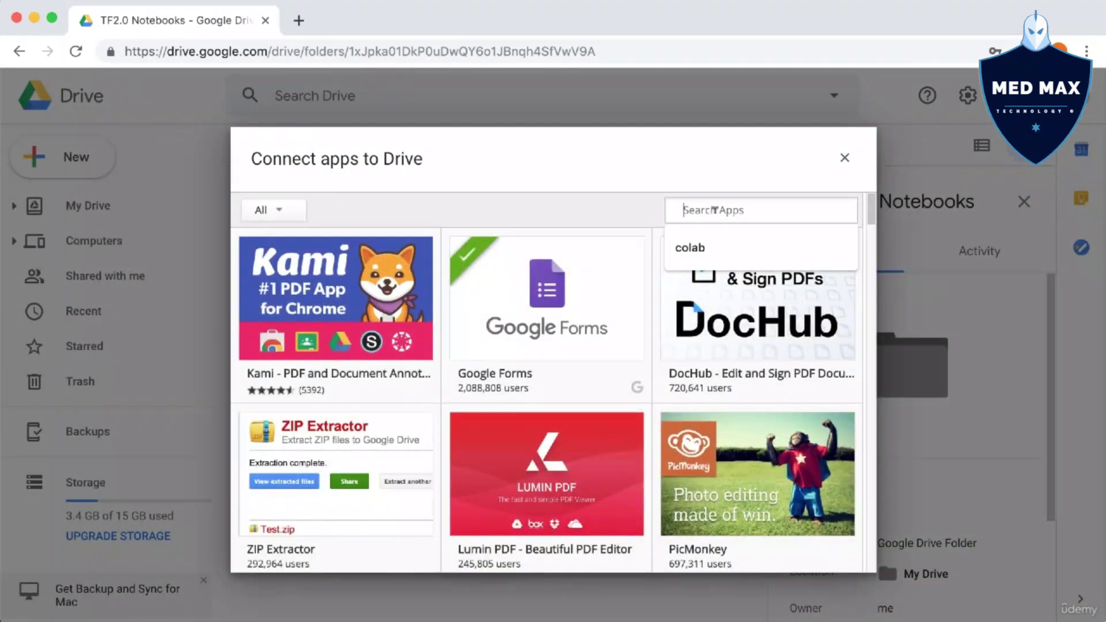
text(colab)
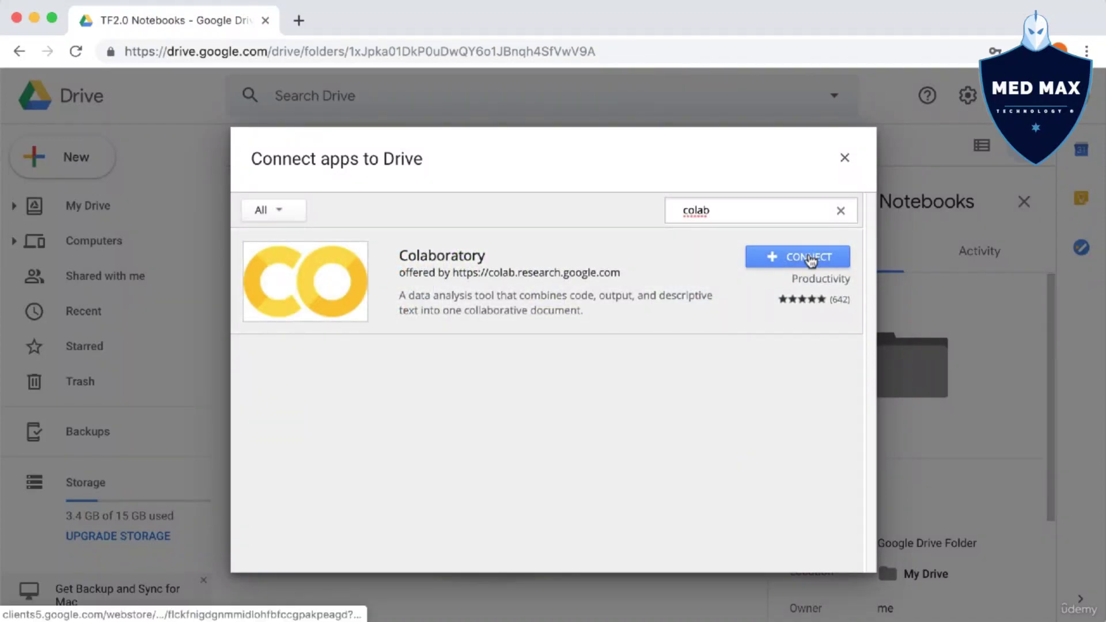
click(811, 259)
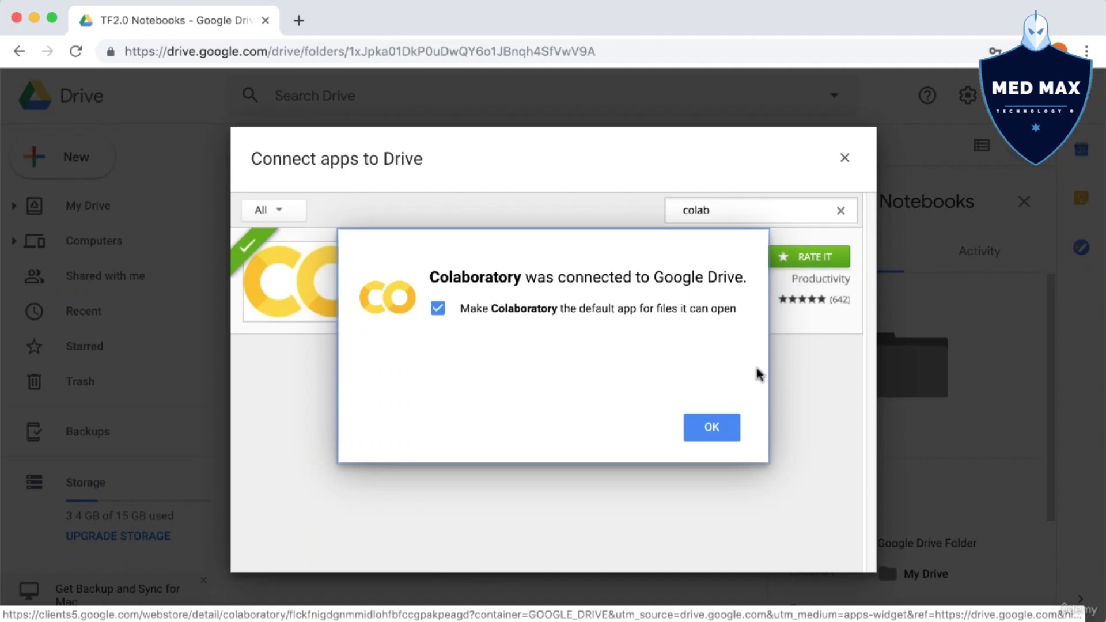
click(723, 429)
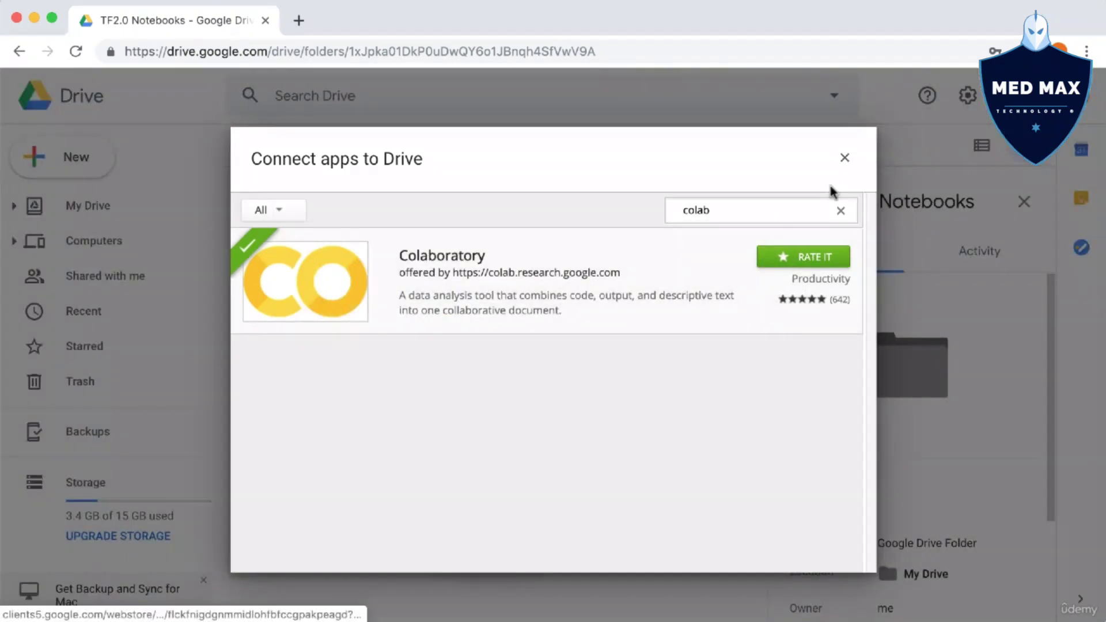
click(845, 161)
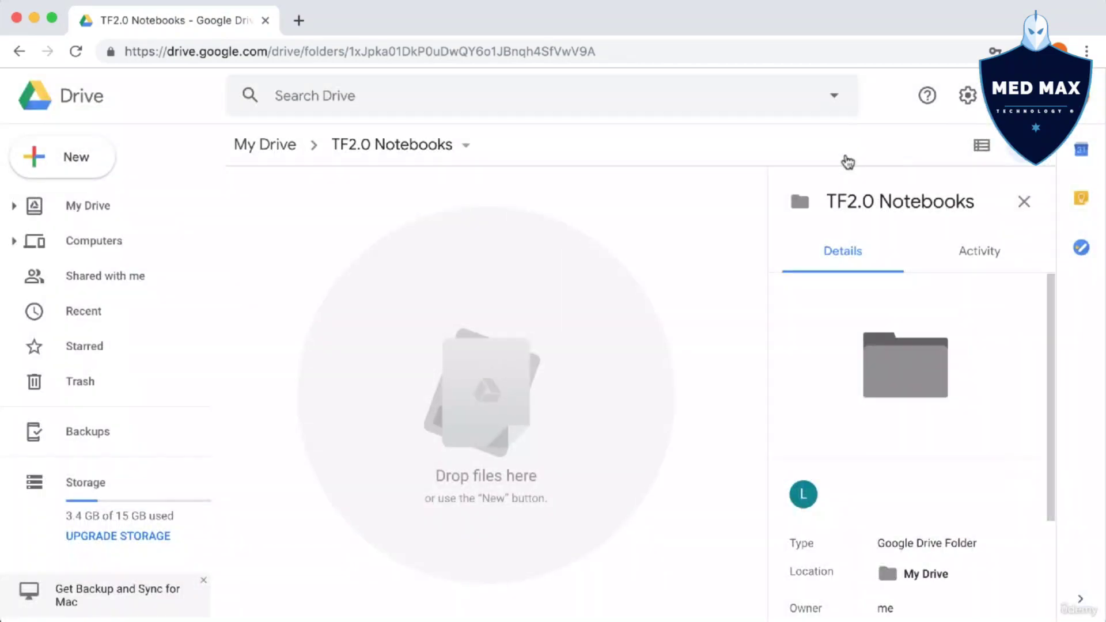
click(99, 169)
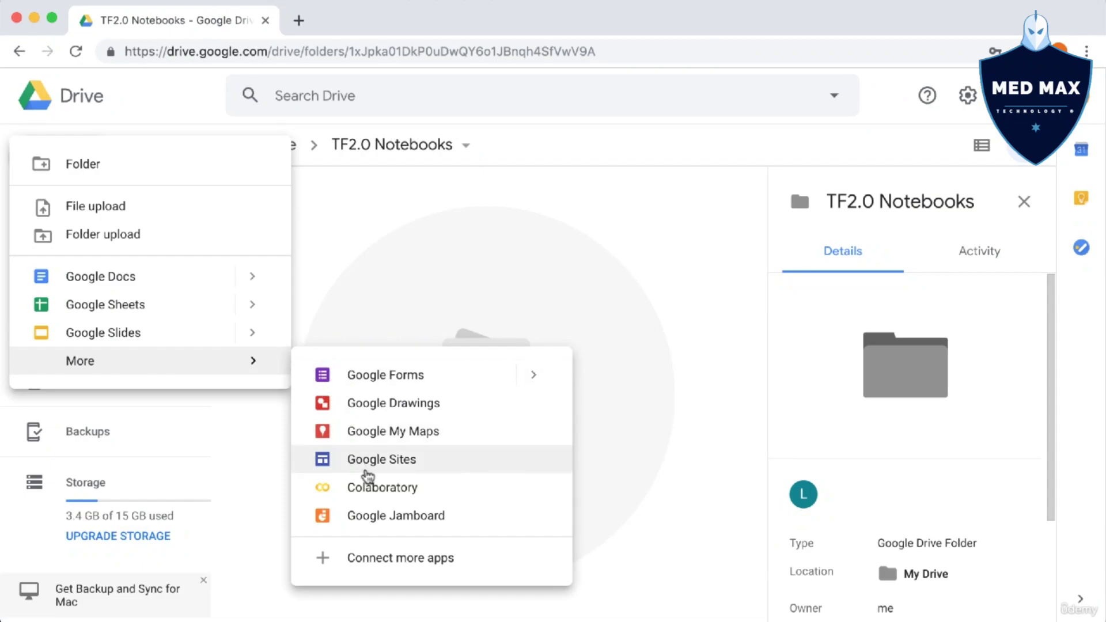
click(382, 485)
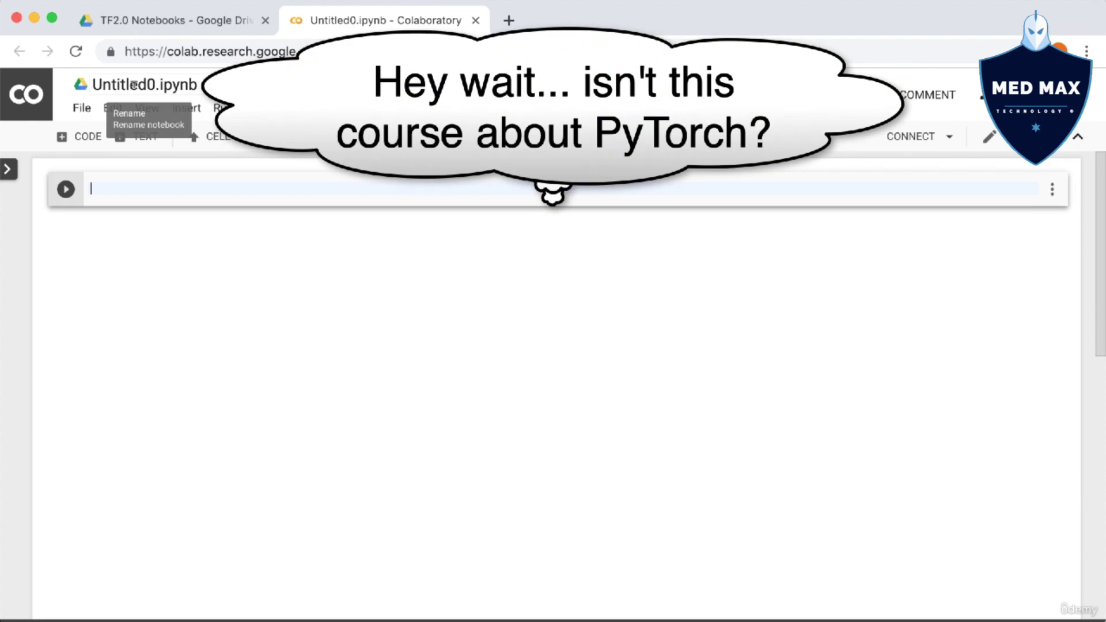
Rename Untitled0.ipynb to 'TF2.0 Intro'
click(132, 84)
text(TF2)
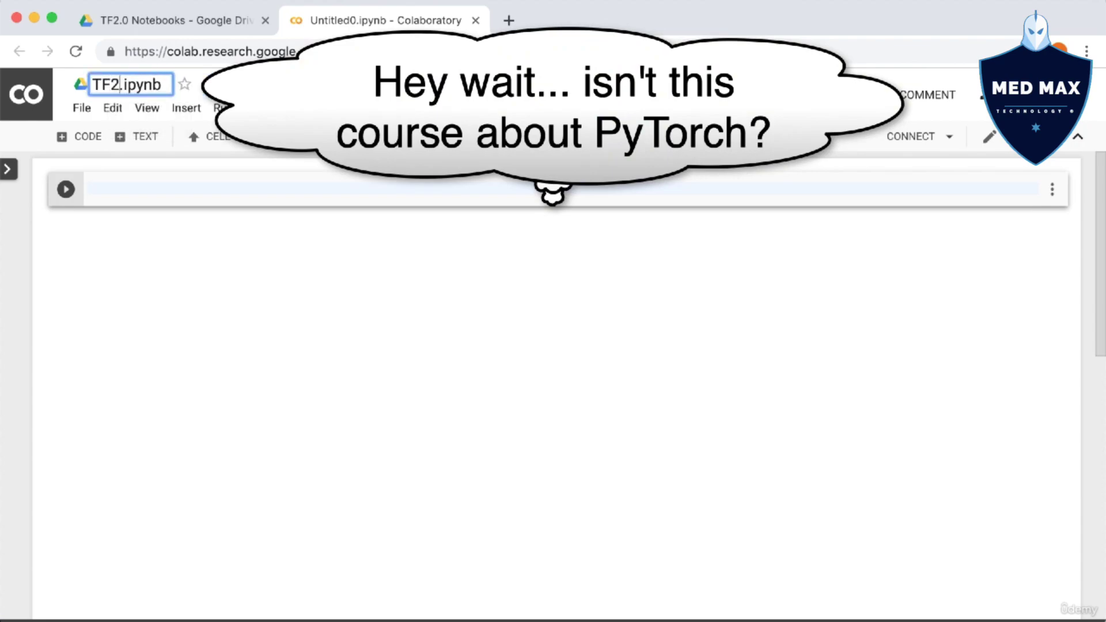
text(.0 Intro)
key(Return)
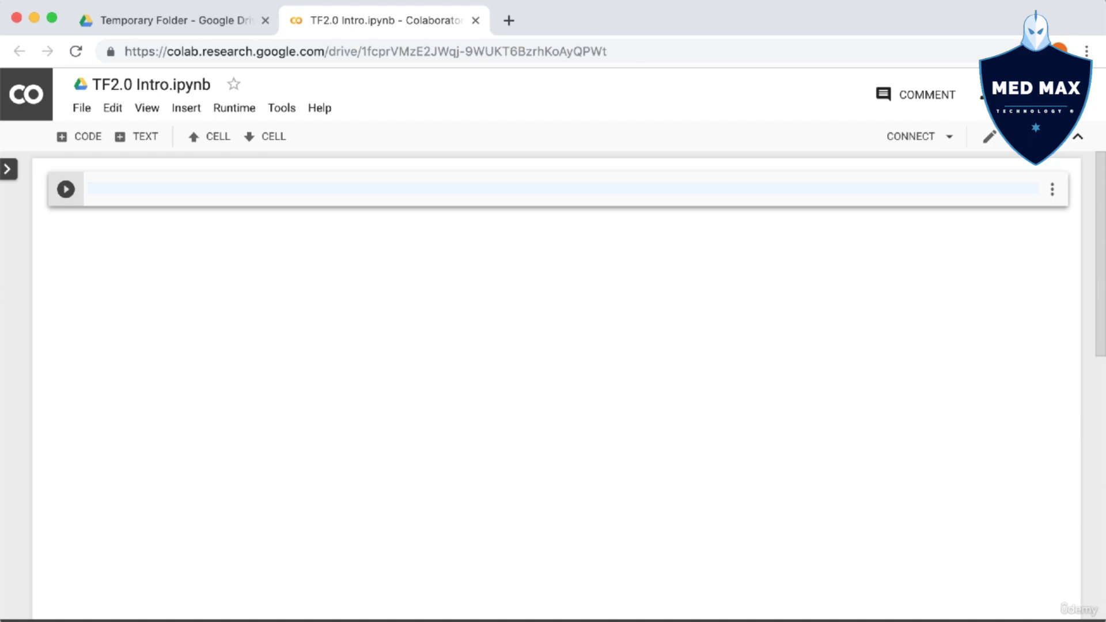
click(241, 111)
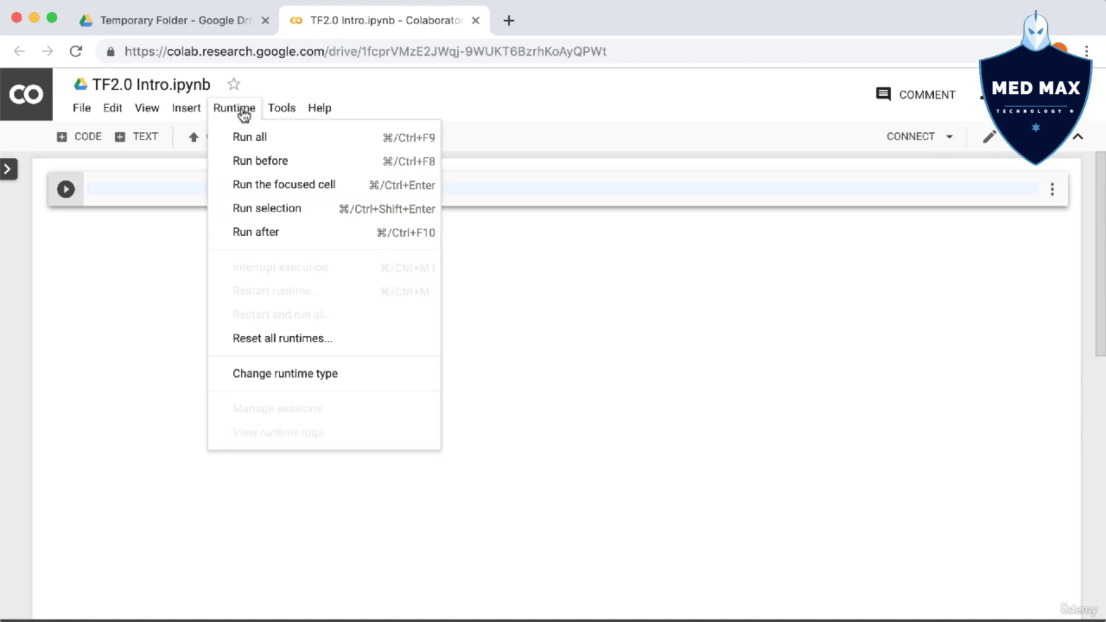
click(285, 381)
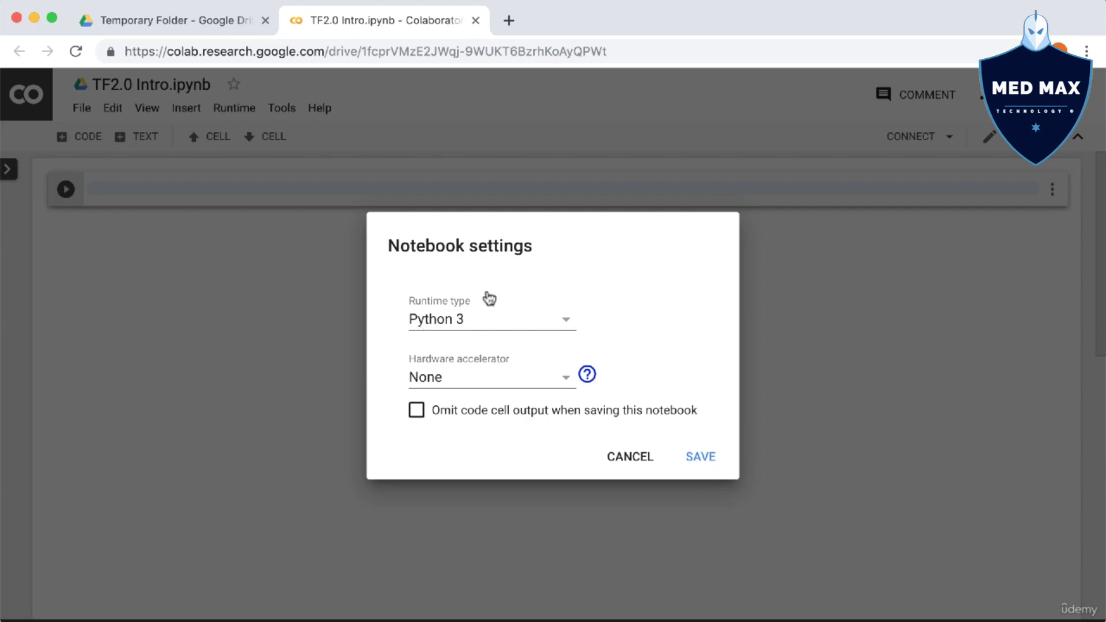
click(488, 318)
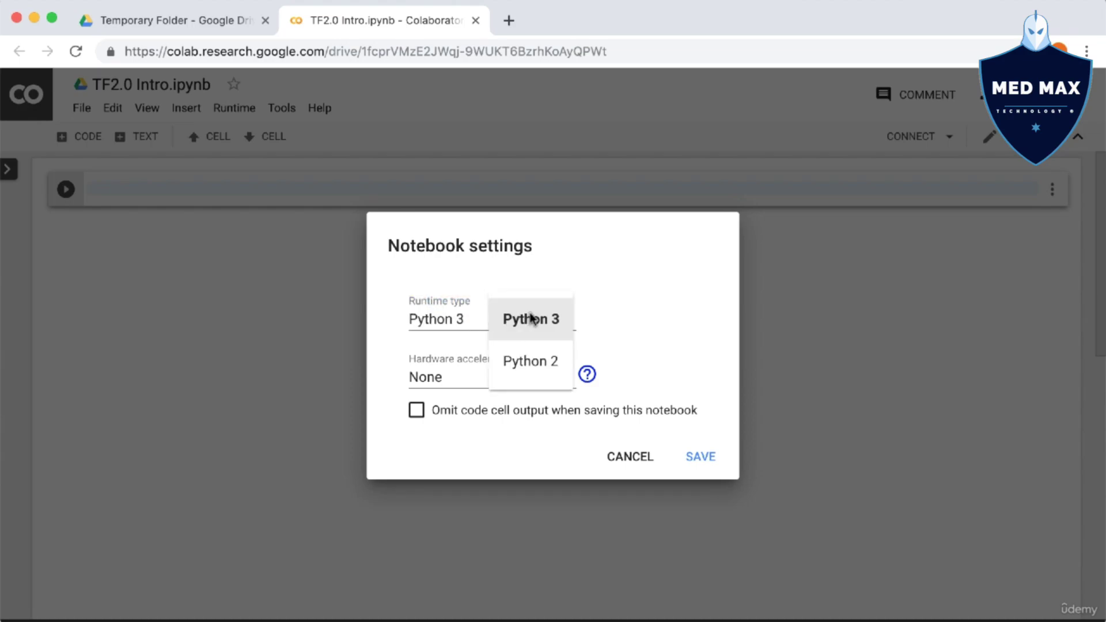
click(532, 319)
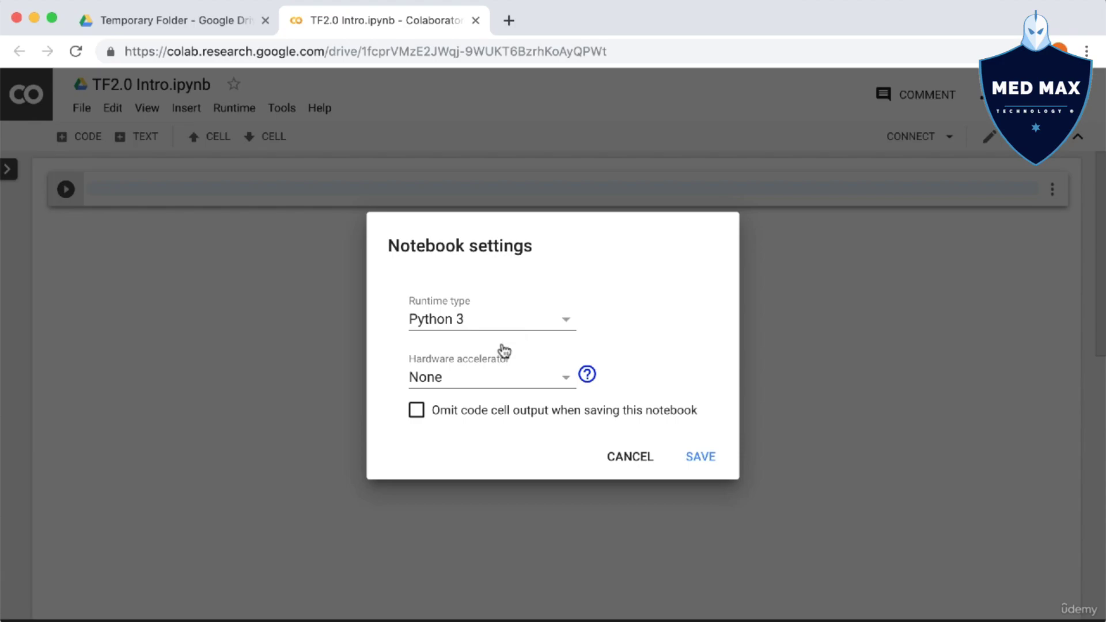
click(496, 378)
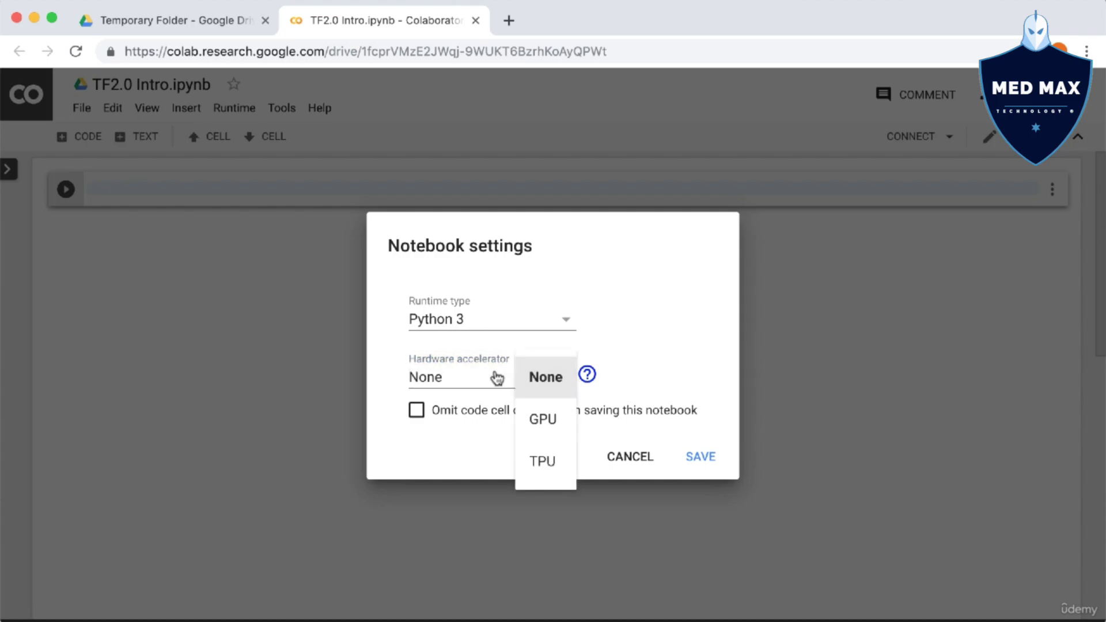
click(544, 421)
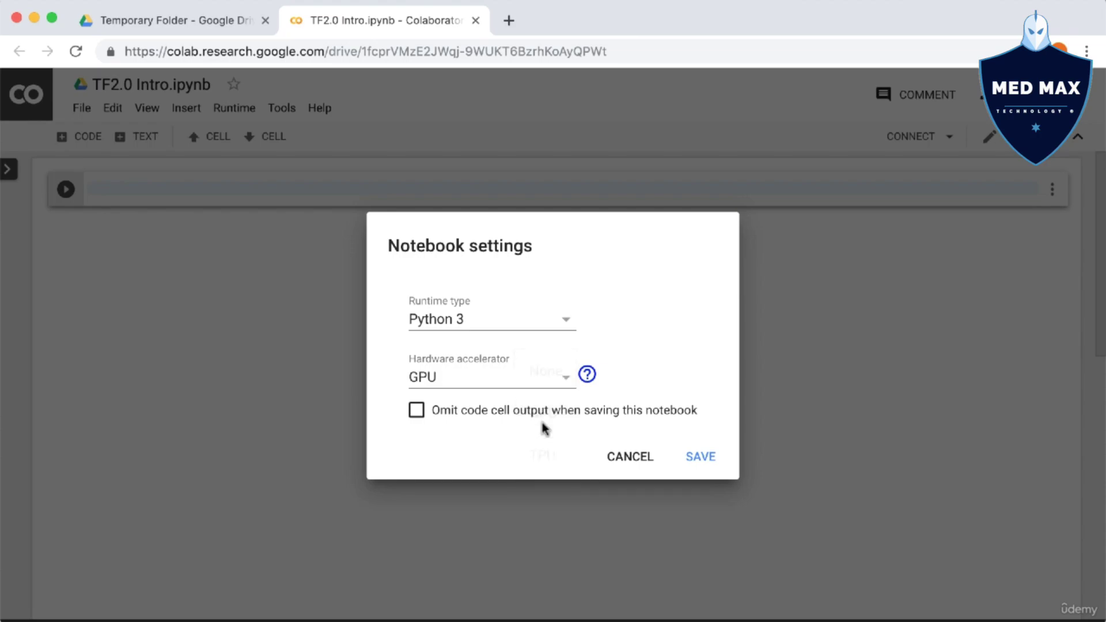
click(518, 381)
click(540, 378)
click(629, 456)
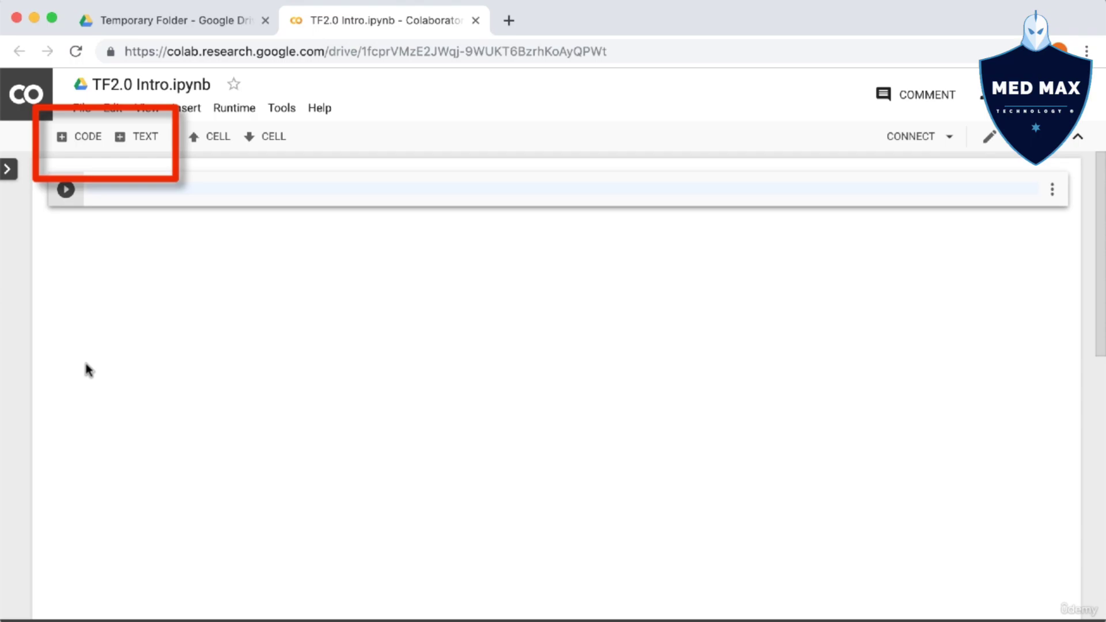
Insert an empty text cell below the existing empty code cell
click(143, 138)
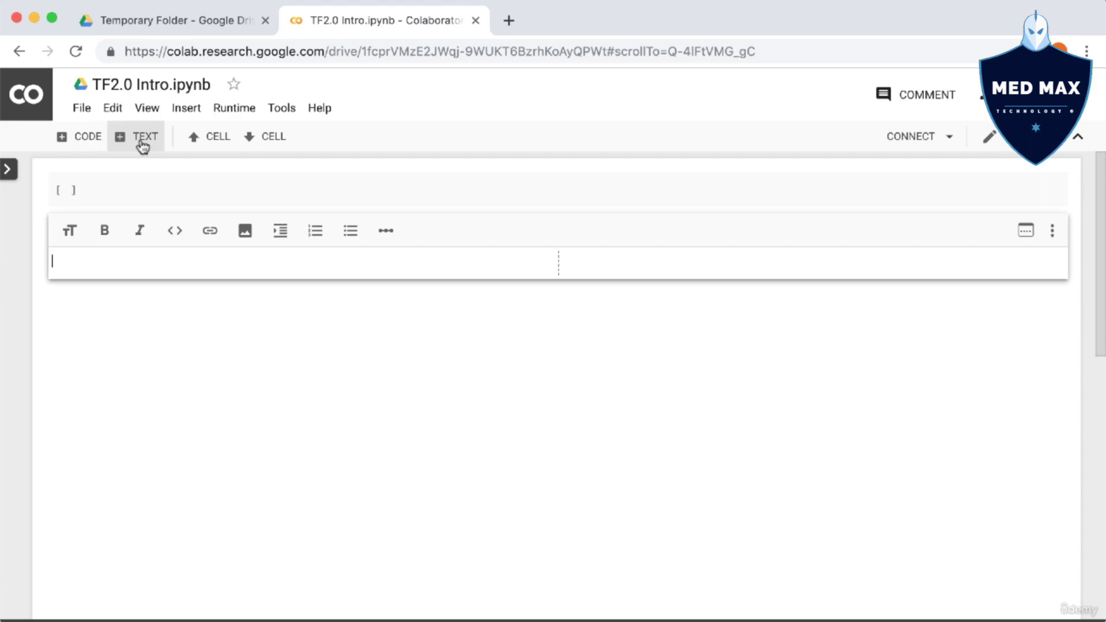
Delete the empty top code cell and begin editing the text cell
click(559, 185)
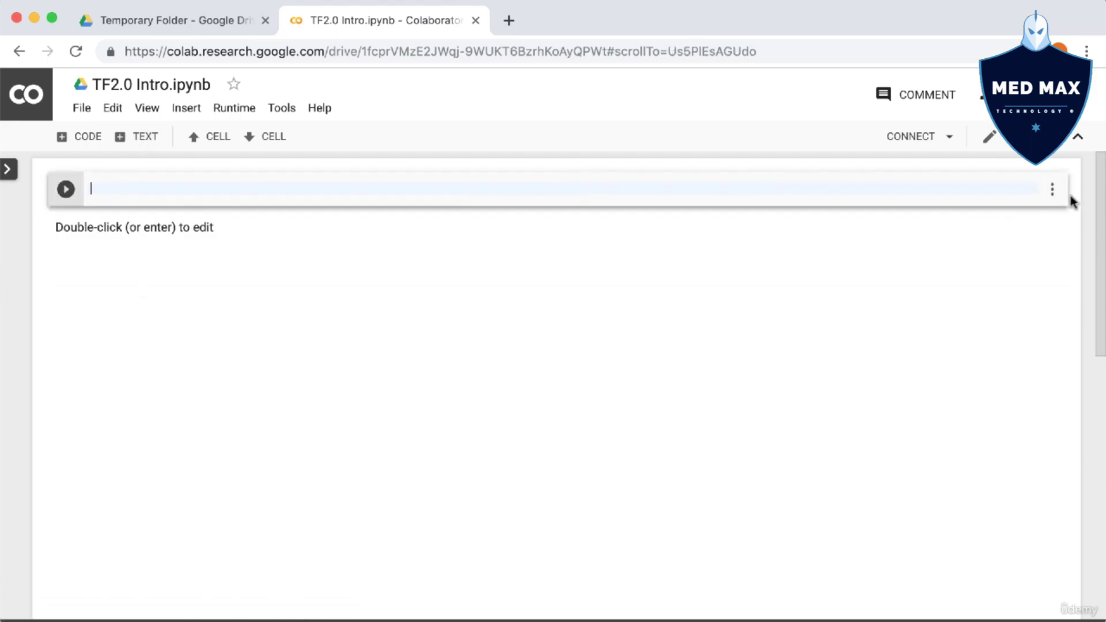
click(1053, 189)
click(903, 221)
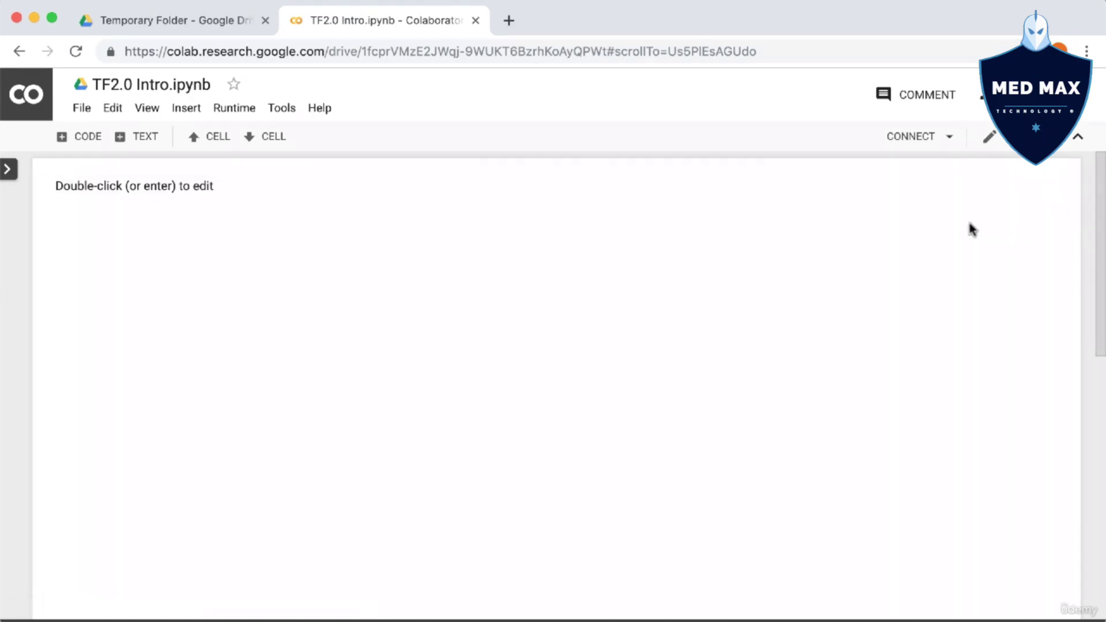
double_click(157, 185)
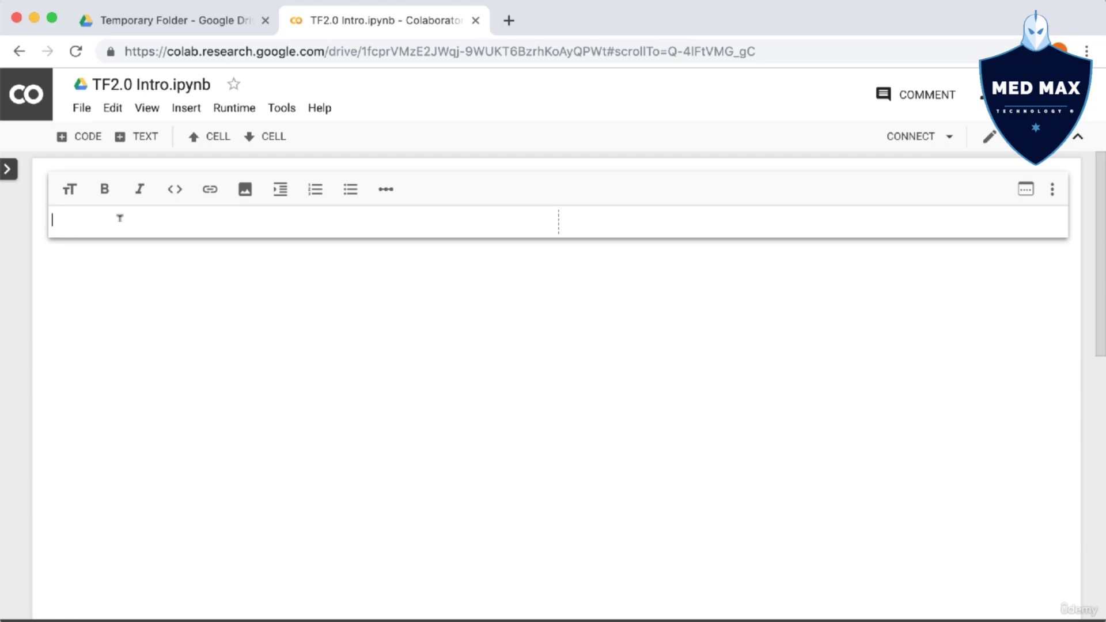
text(Thi)
text(s is )
text(my titl)
text(e)
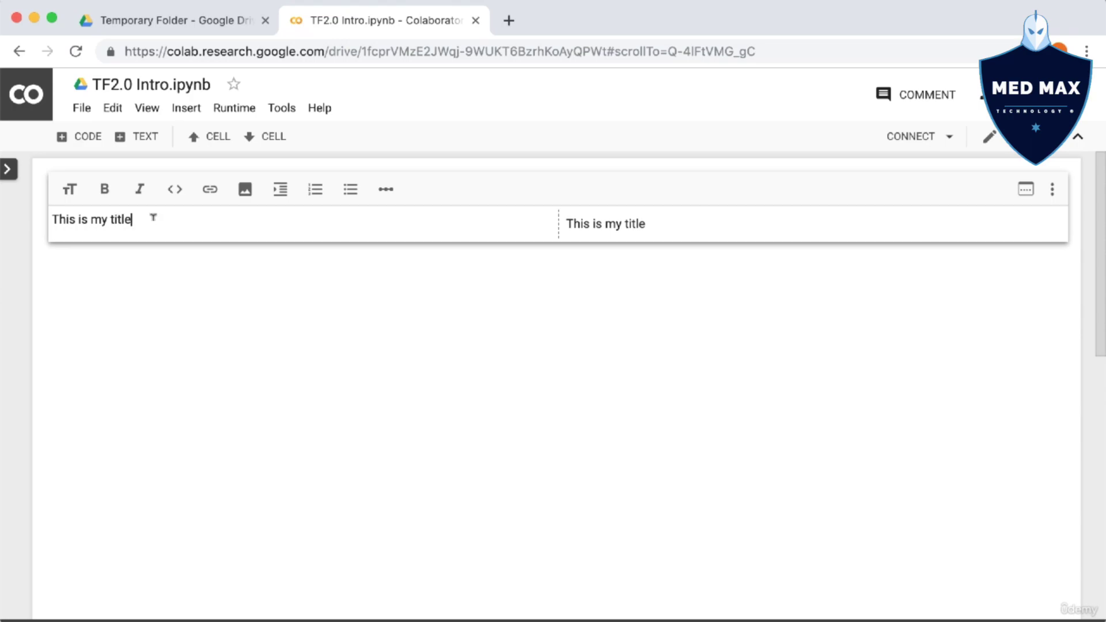
Make 'This is my title' a heading and start a new line below it
drag(154, 219, 41, 217)
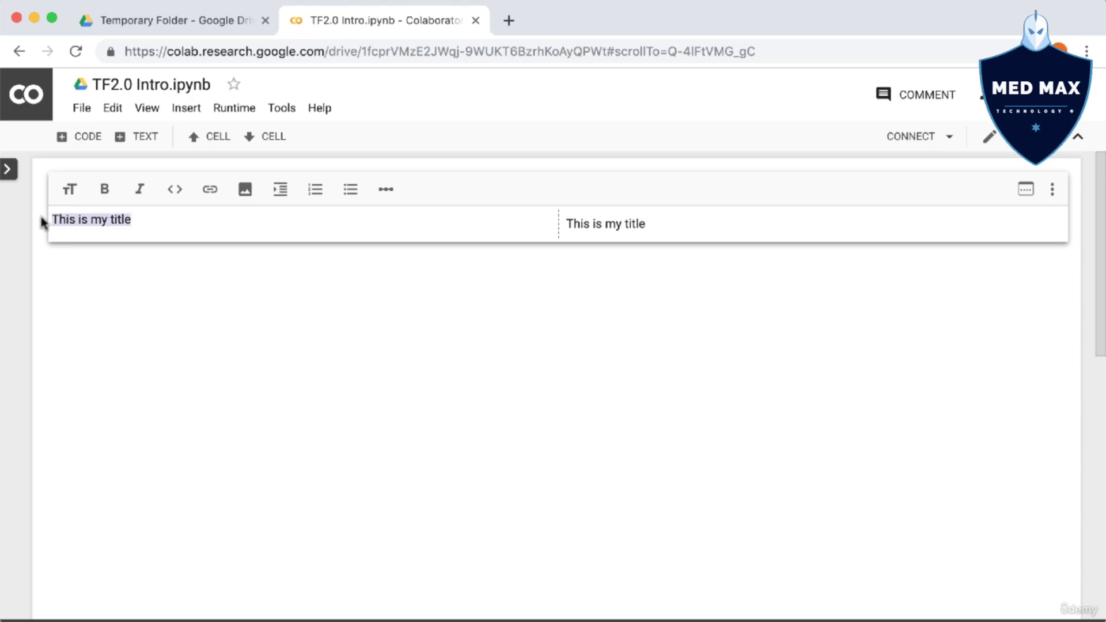
click(69, 194)
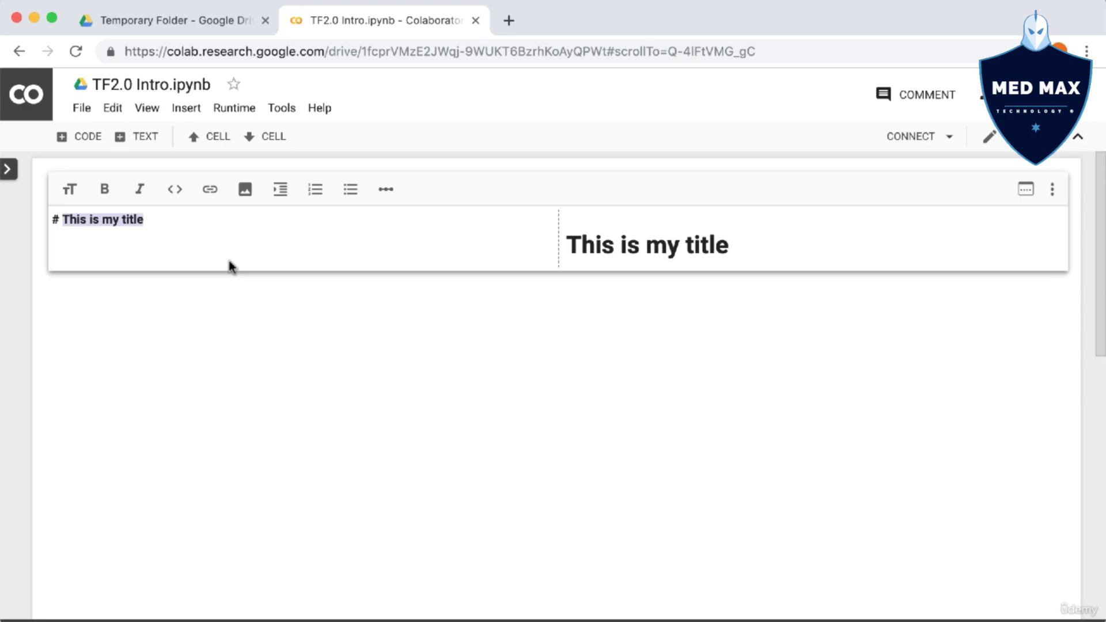
click(217, 257)
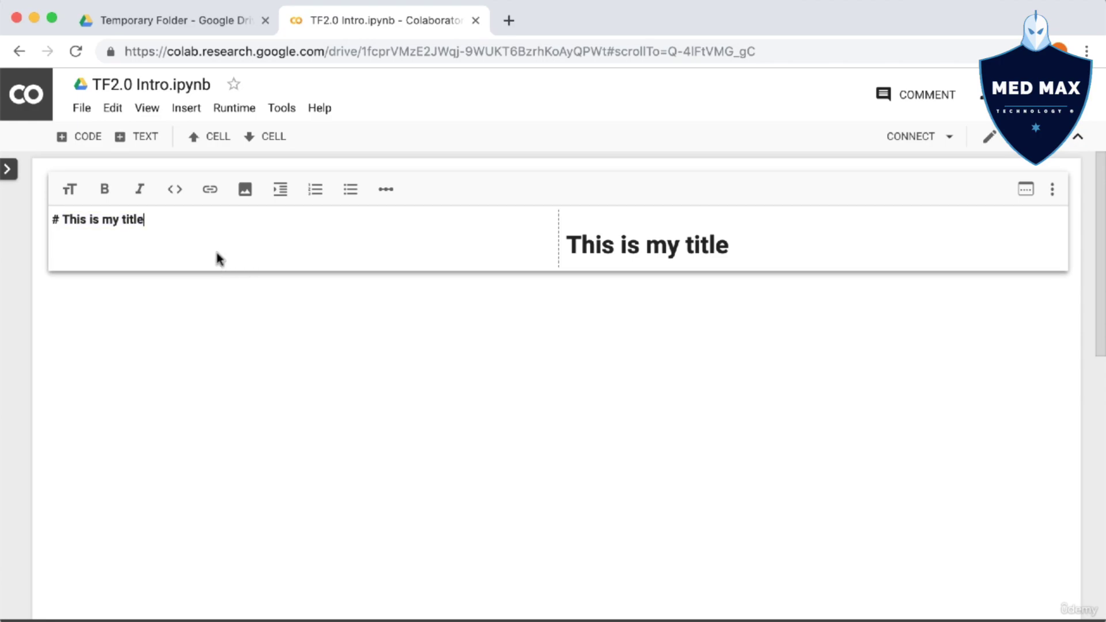
key(Return)
key(Return)
text(Thi)
text(s is re)
text(gular )
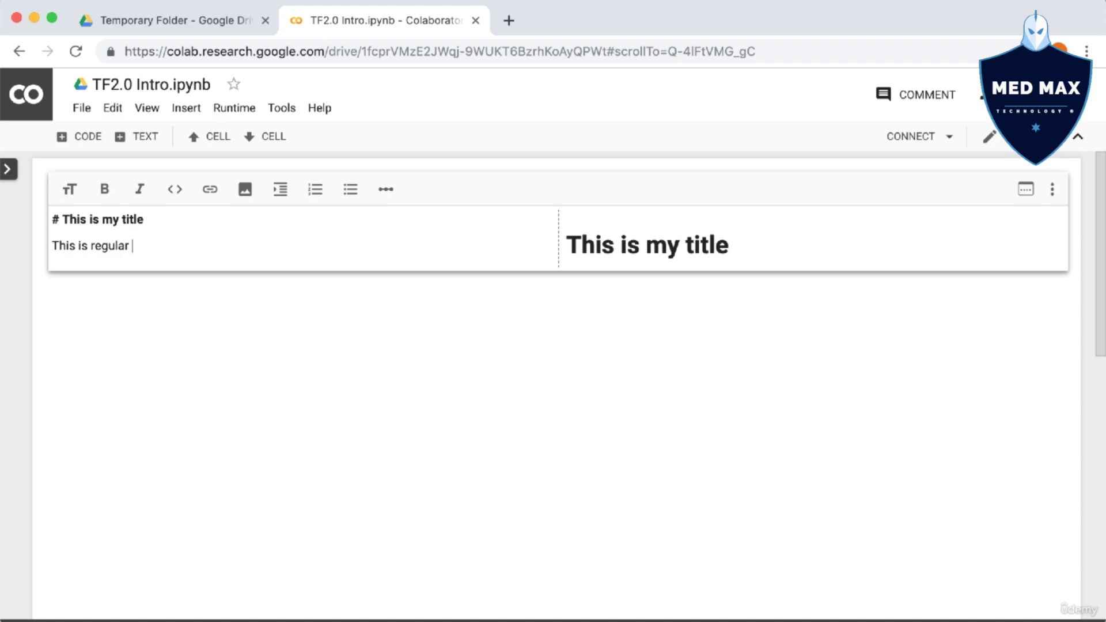
text(text)
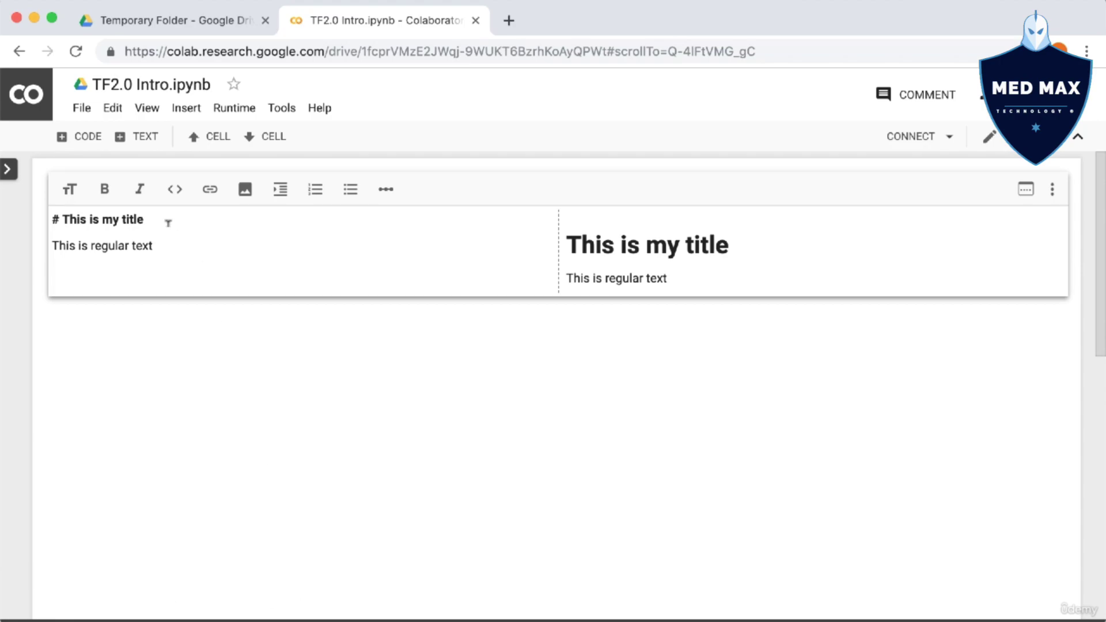
Start a new line after 'This is regular text' in the text cell
key(Return)
Insert the code-formatted line '# This is formatted as code' with the code button
click(174, 190)
text(# This is formatted as code)
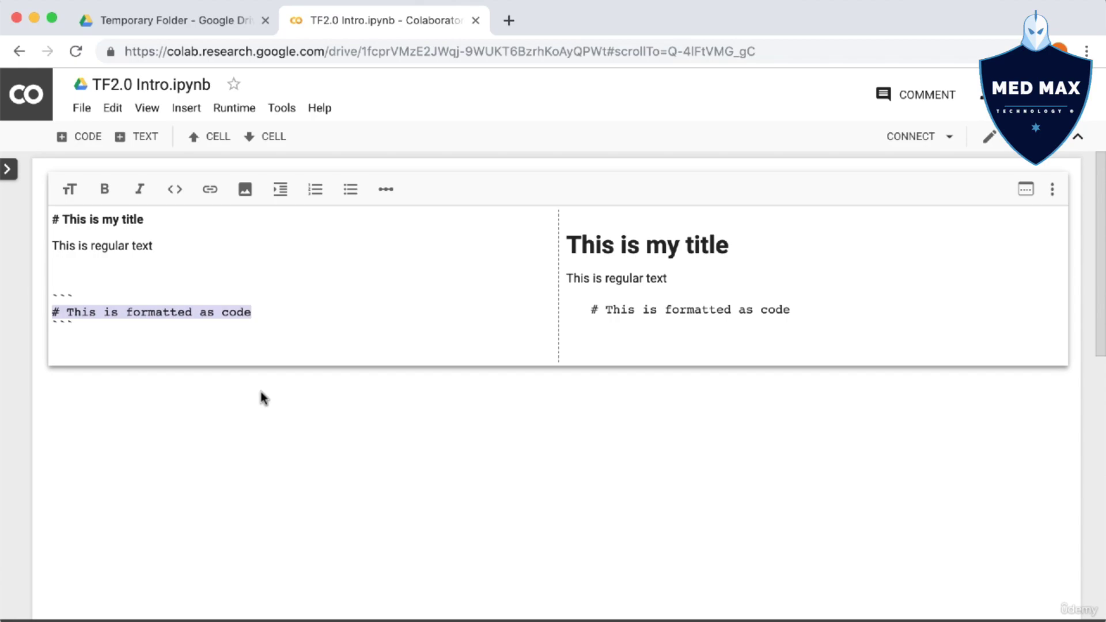
scroll(264, 397, down, 1)
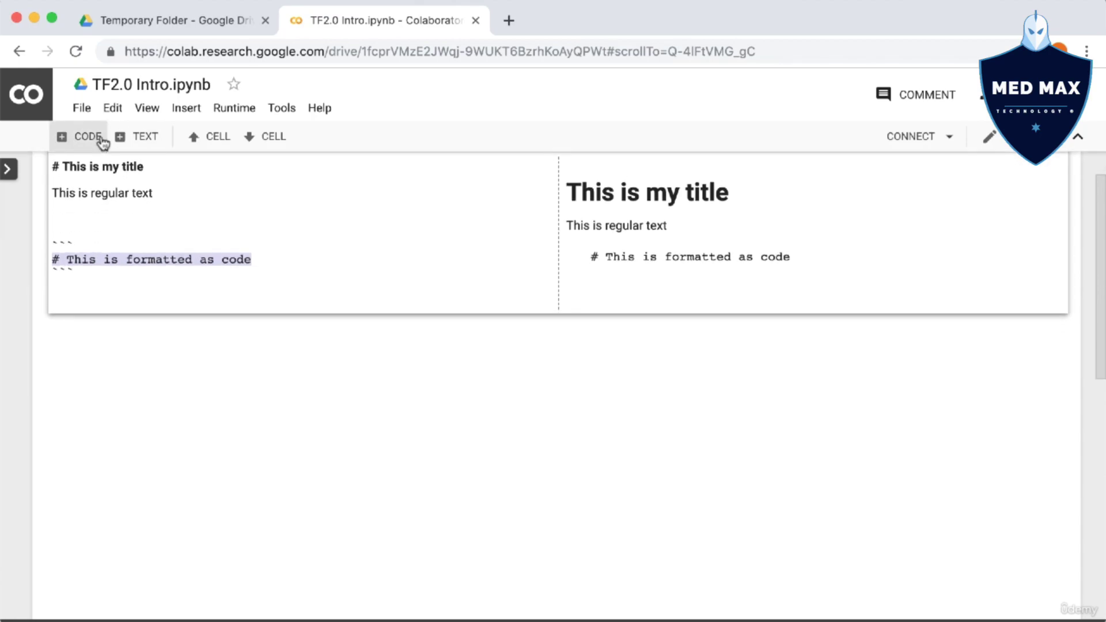
Add and run a code cell with 'import numpy as np' and 'import matplotlib.pyplot as plt'
click(74, 140)
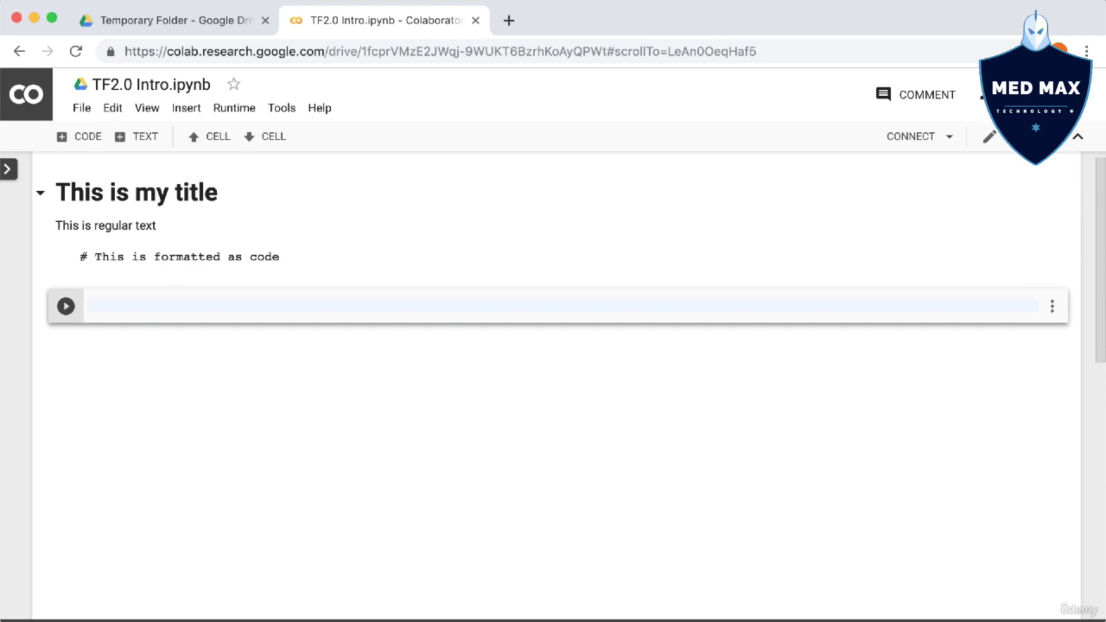
text(import num)
text(py as np)
key(Return)
text(imp)
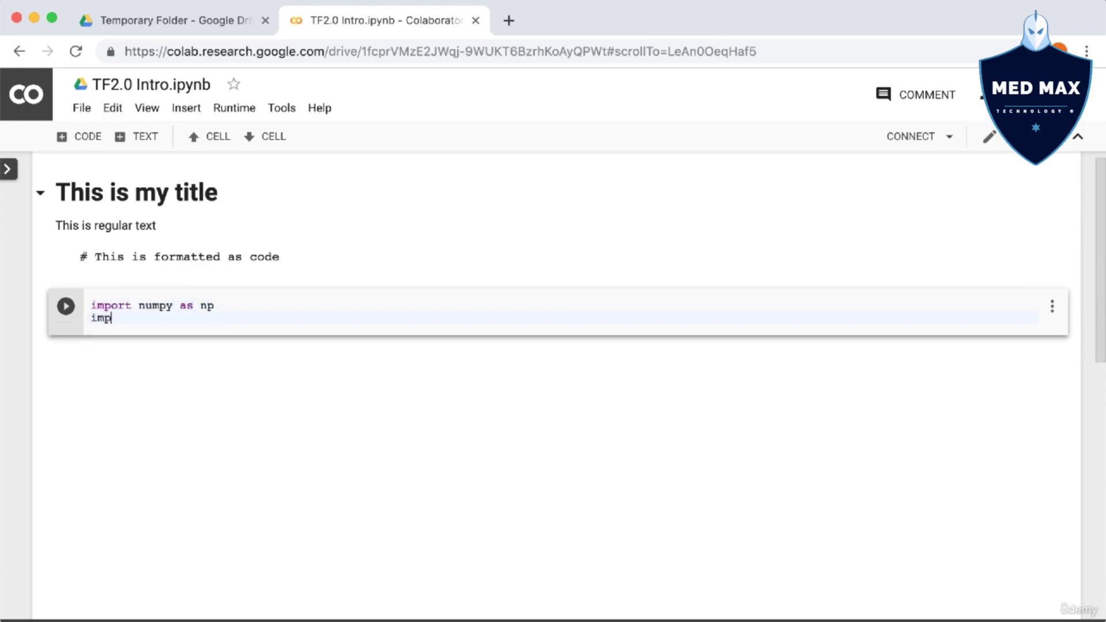
text(ort matplotl)
text(ib.pyplot as plt)
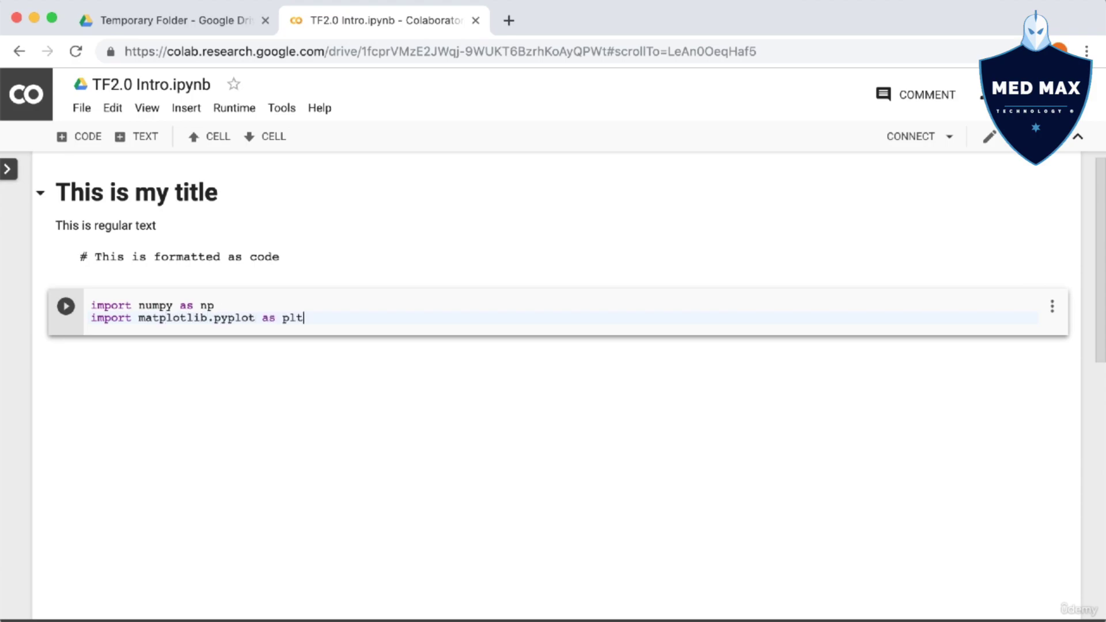
click(66, 313)
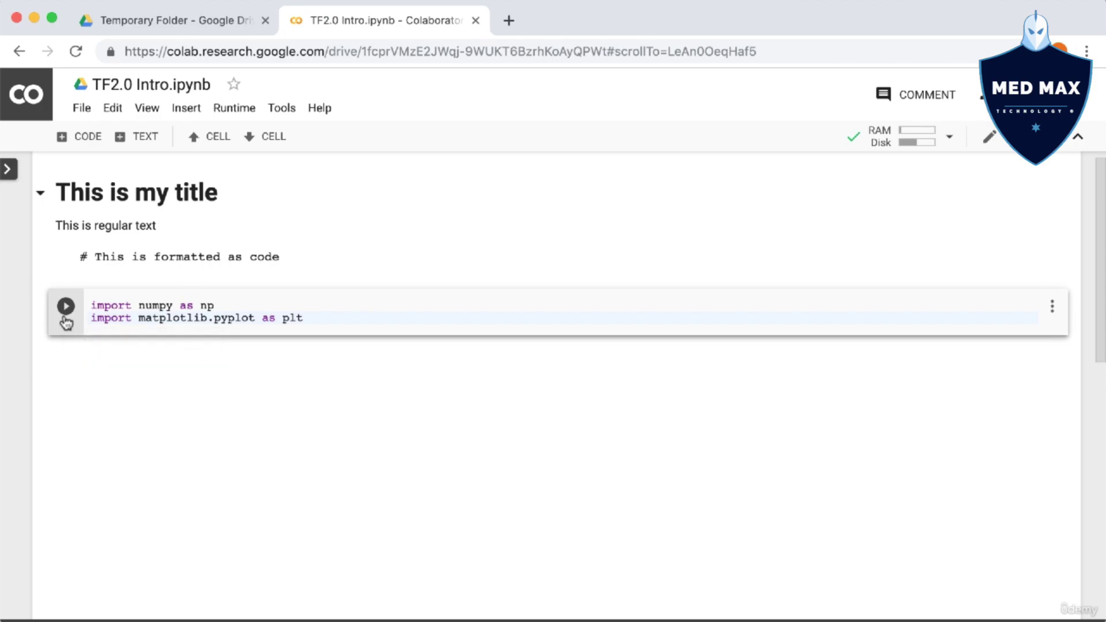
Add and run a cell with x = np.linspace(0, 10*np.pi, 1000) and y = np.sin(x)
click(81, 137)
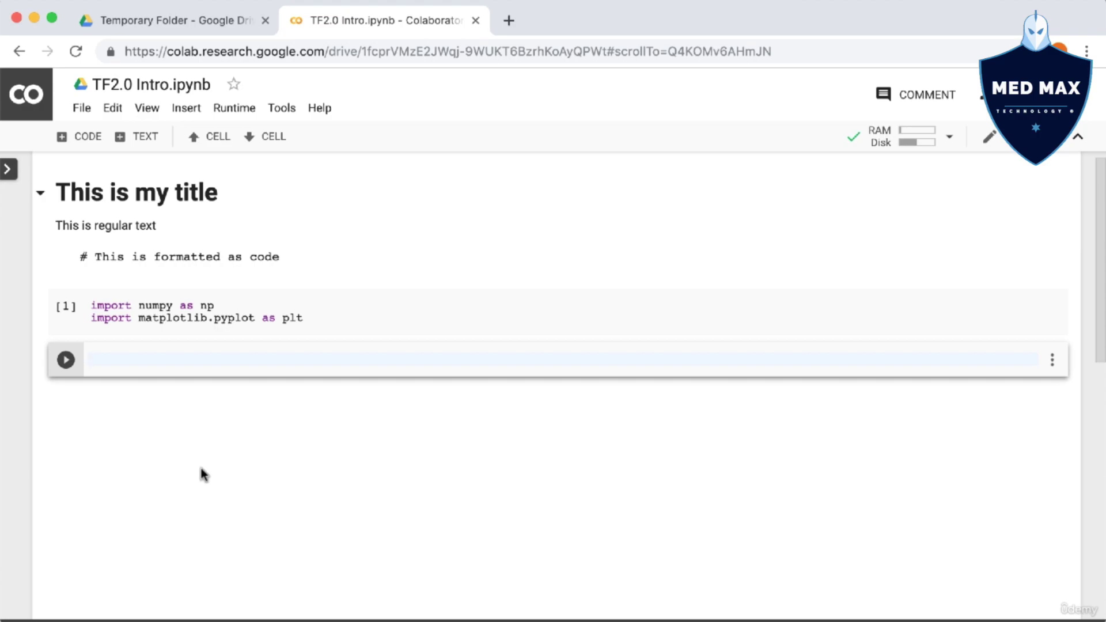
text(x = )
text(np.lins)
text(pace)
text((0, )
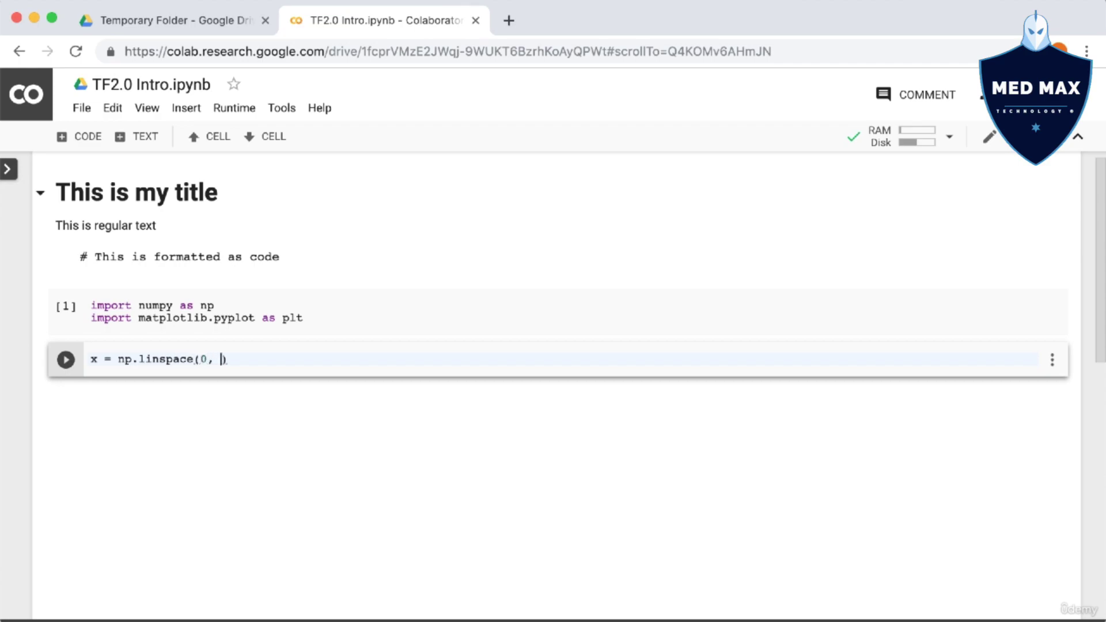
text(10*)
text(np.pi)
text(, 100)
text(0)
scroll(191, 261, down, 1)
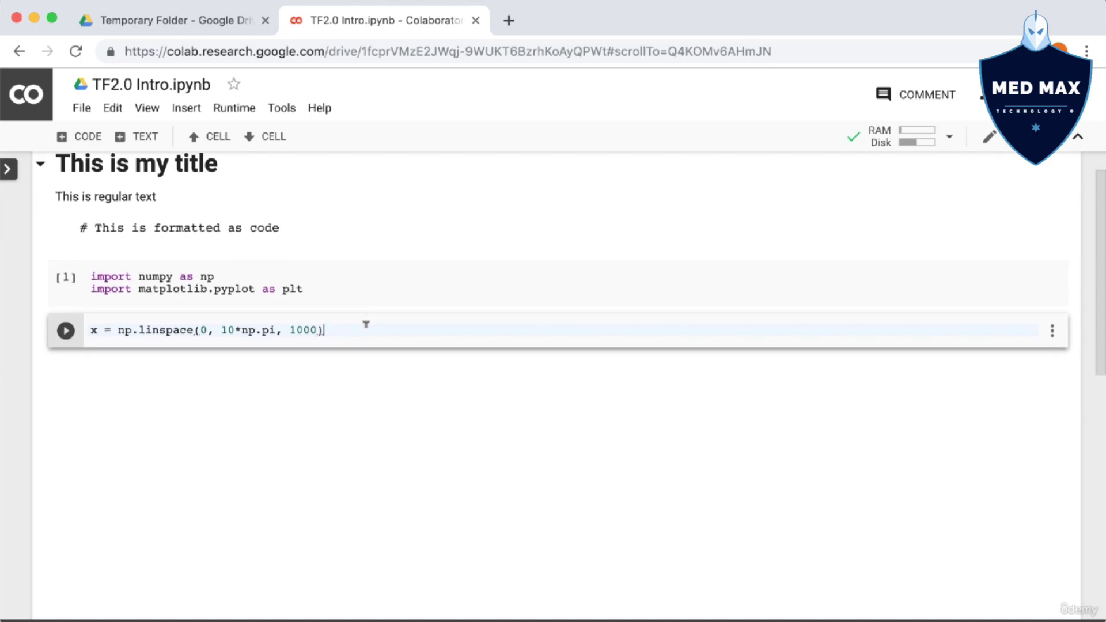
key(Return)
text(y )
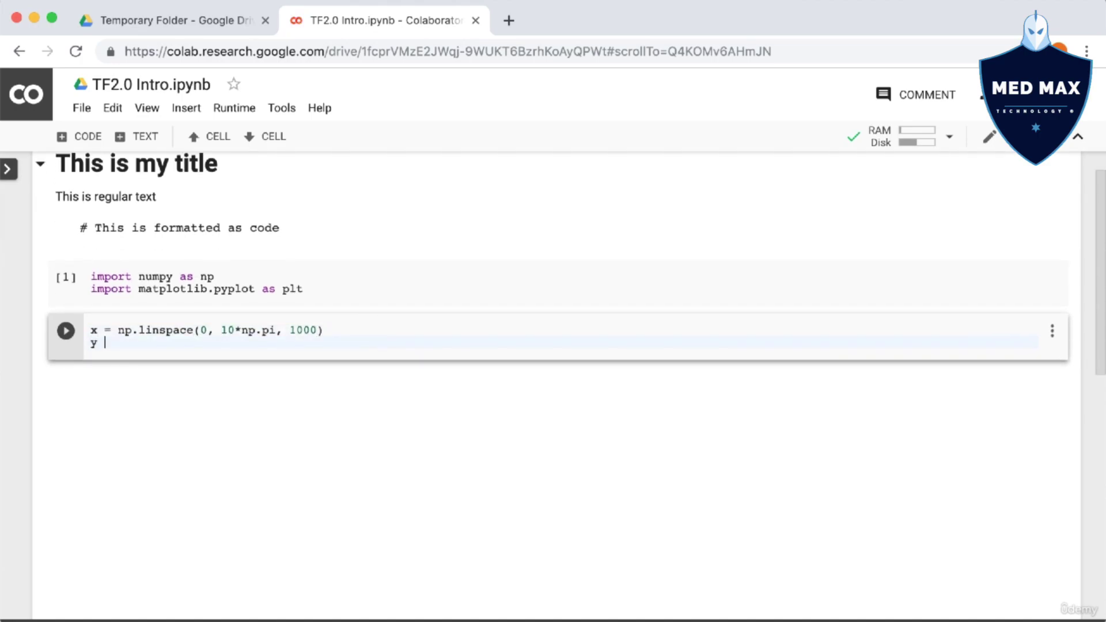
text(= np.)
text(sin()
text(x)
click(66, 334)
Add a code cell with plt.plot(x, y) and run it to draw the sine wave
click(68, 149)
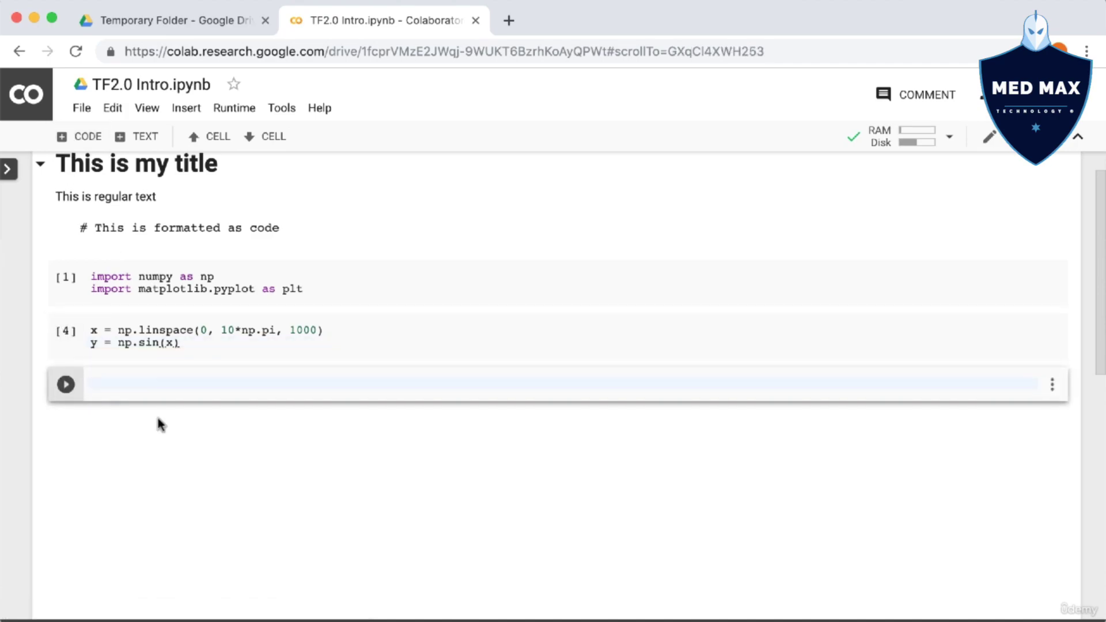
text(pl)
text(t.plot)
text((x, y)
click(63, 387)
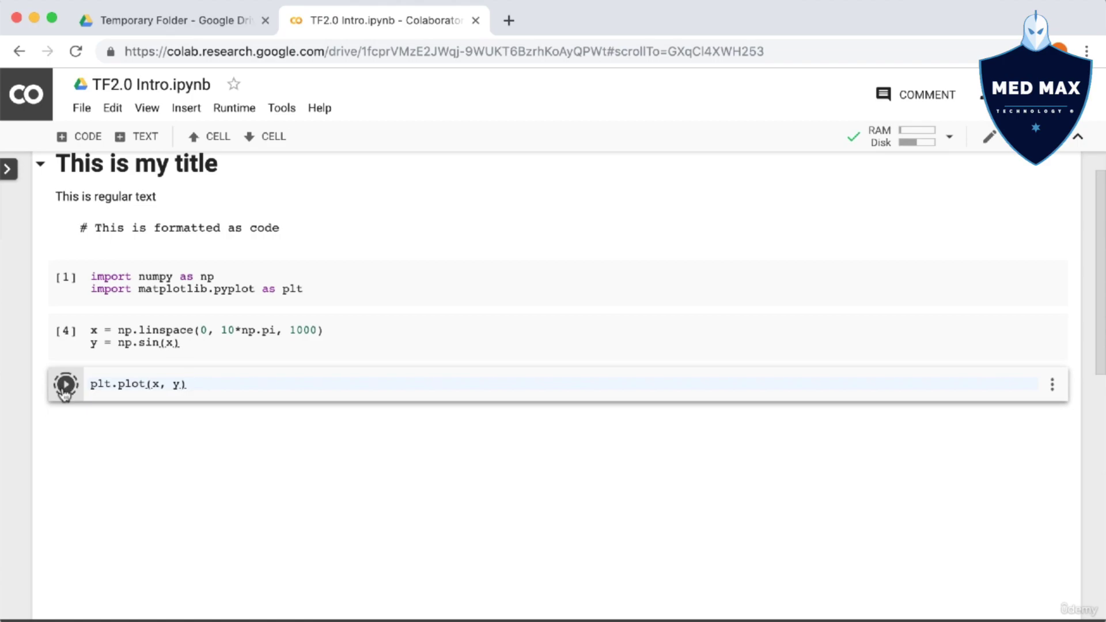
scroll(43, 434, down, 3)
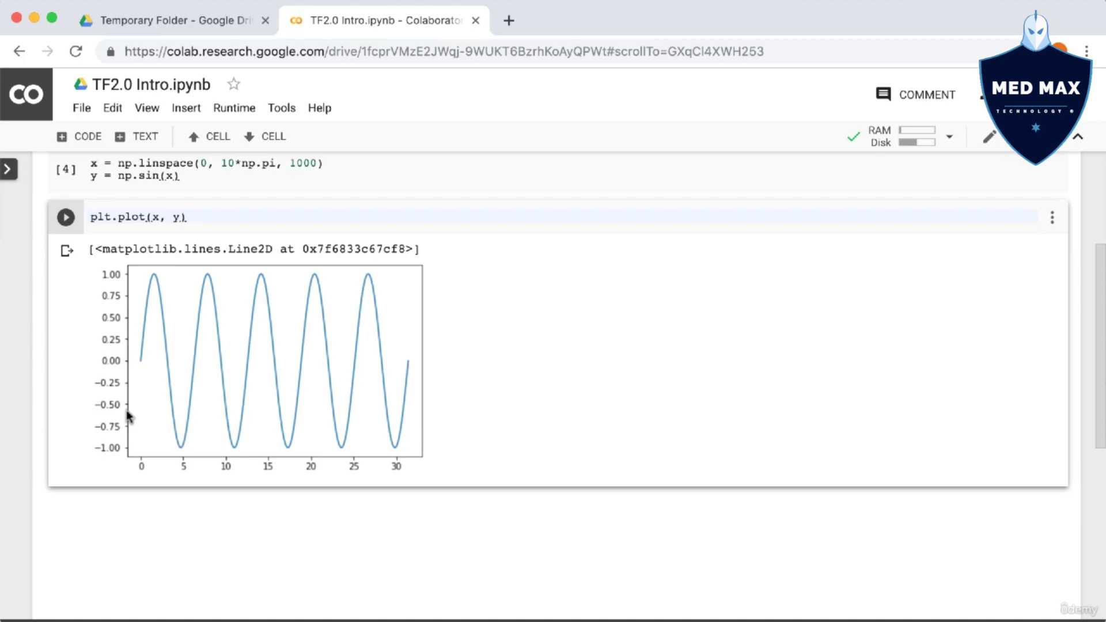
scroll(40, 424, up, 1)
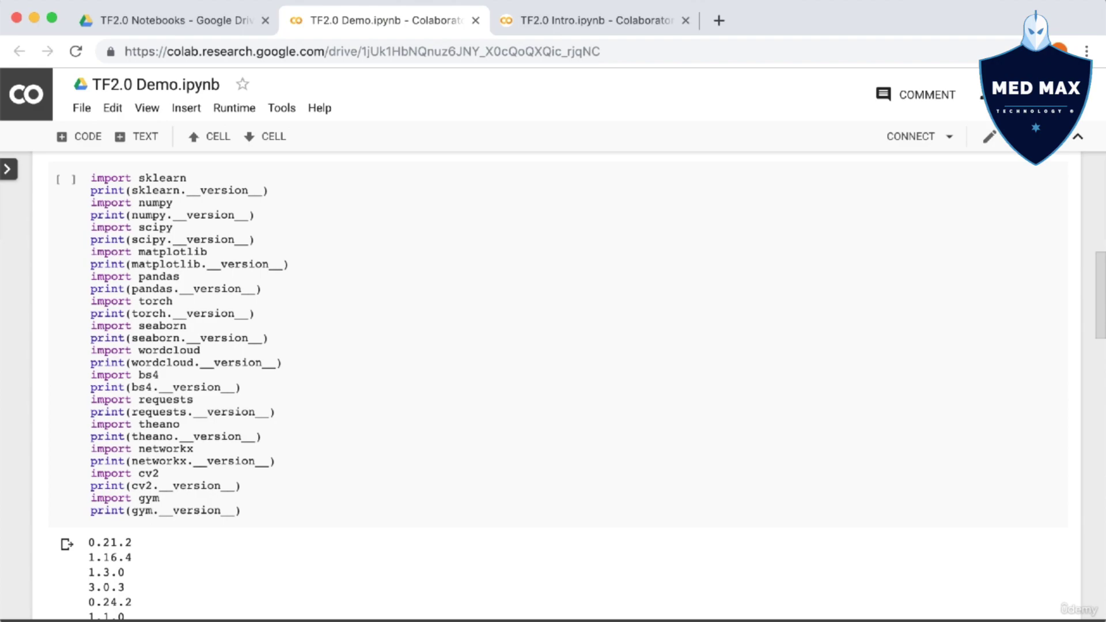
scroll(119, 547, down, 4)
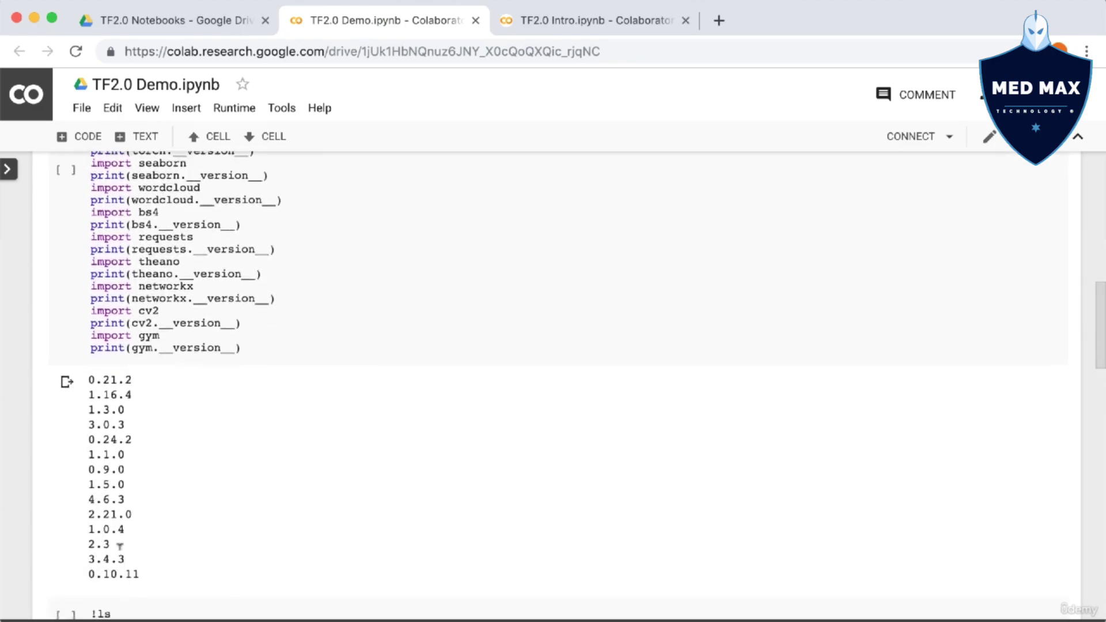
scroll(120, 547, down, 1)
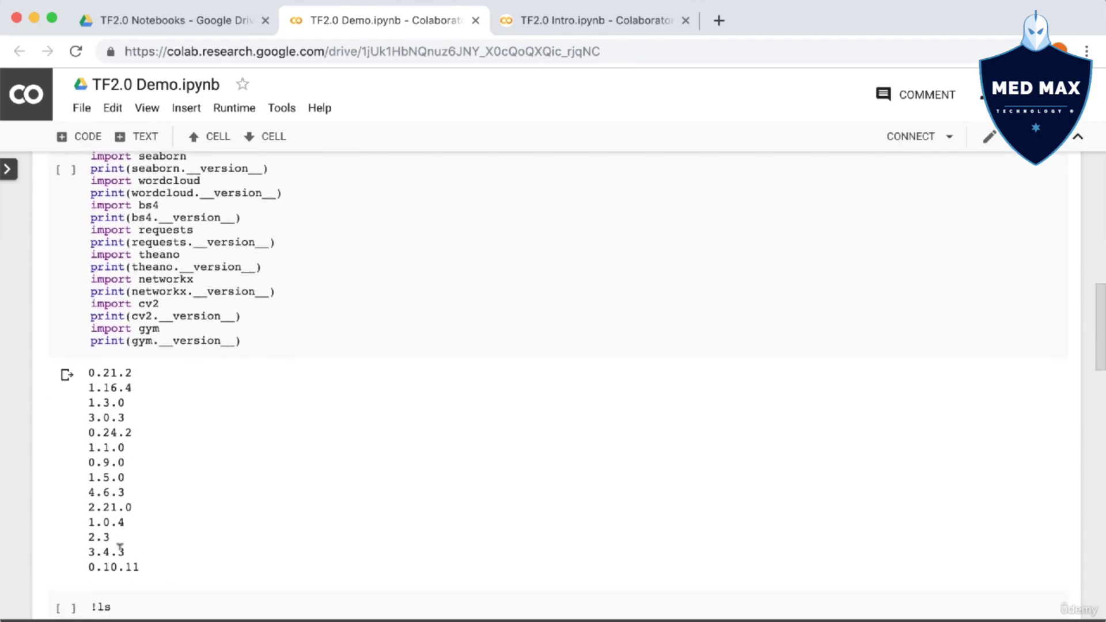
scroll(120, 546, up, 1)
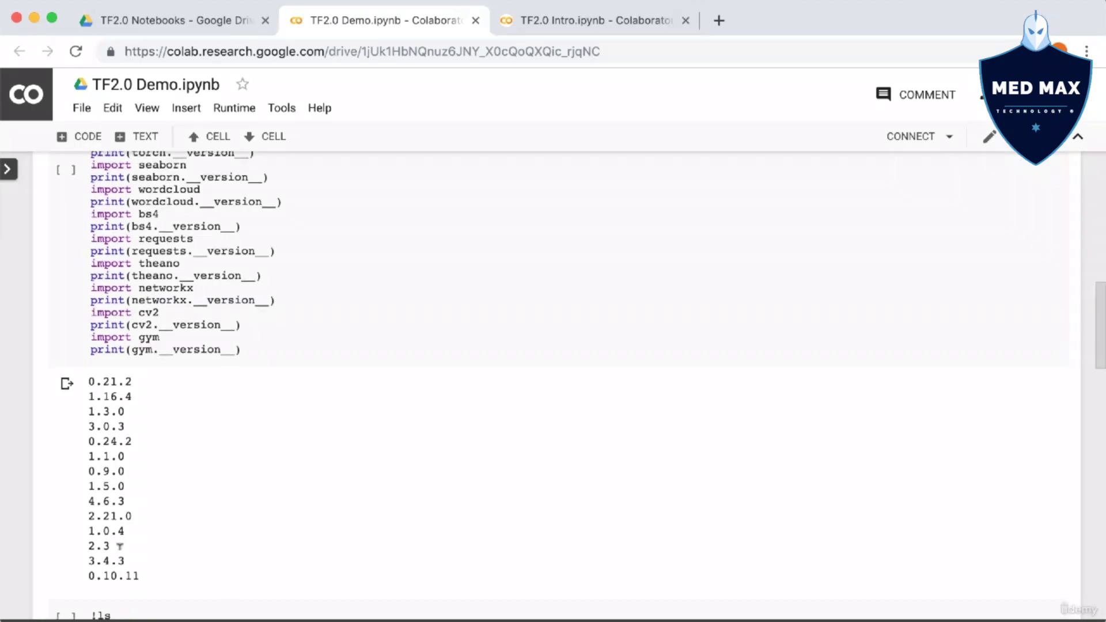
scroll(120, 546, up, 2)
scroll(119, 547, up, 3)
scroll(120, 547, up, 1)
scroll(120, 546, down, 1)
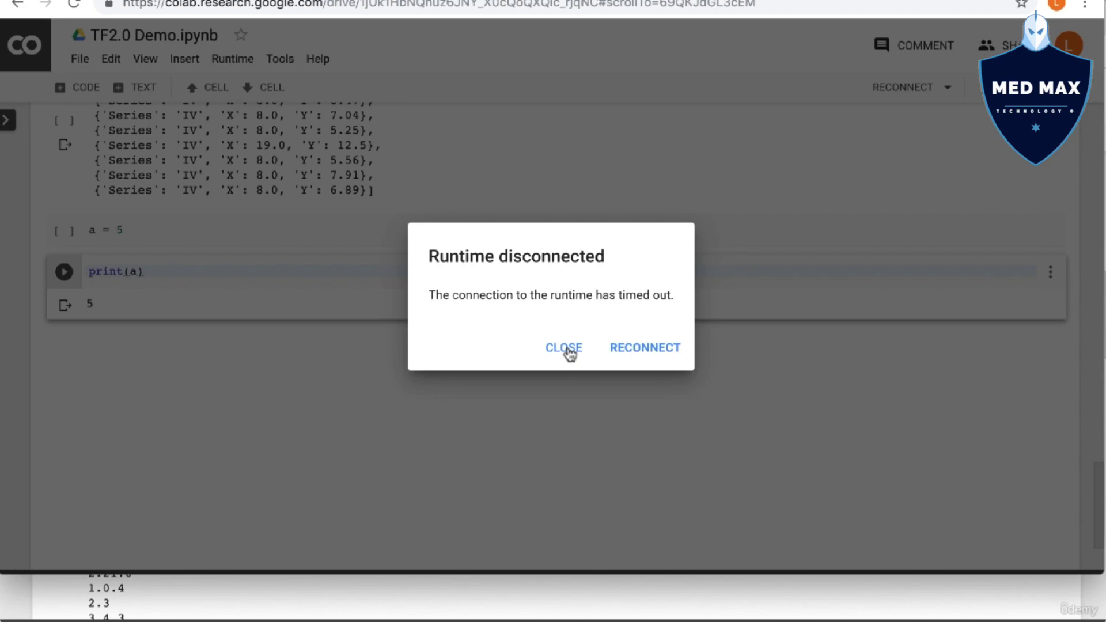
Reconnect the timed-out runtime and rerun print(a), which fails with NameError for 'a'
click(637, 347)
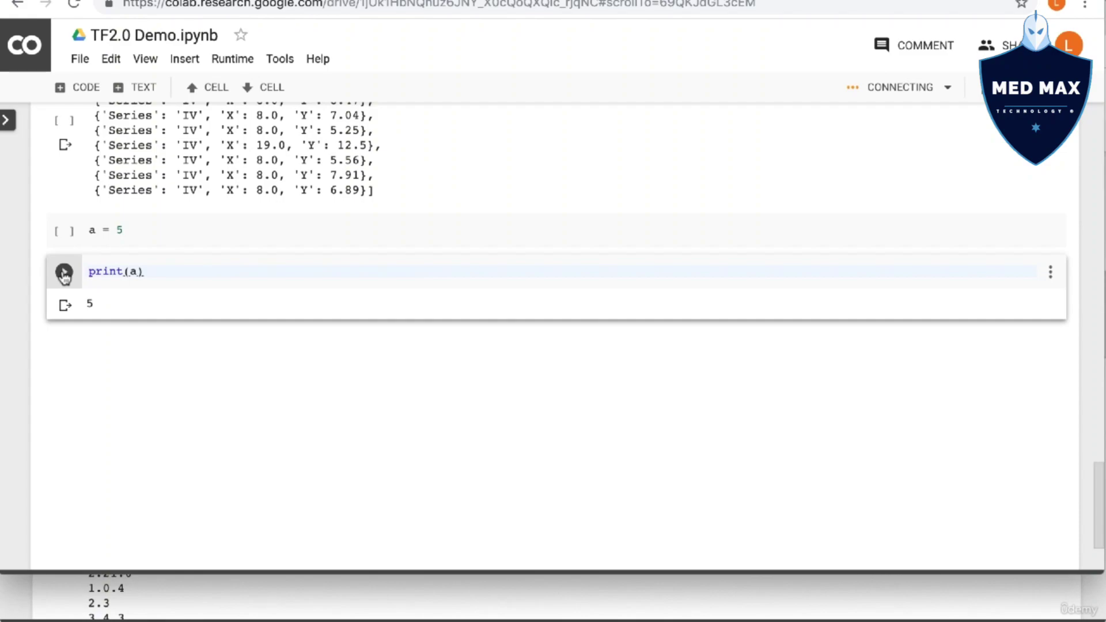
click(64, 274)
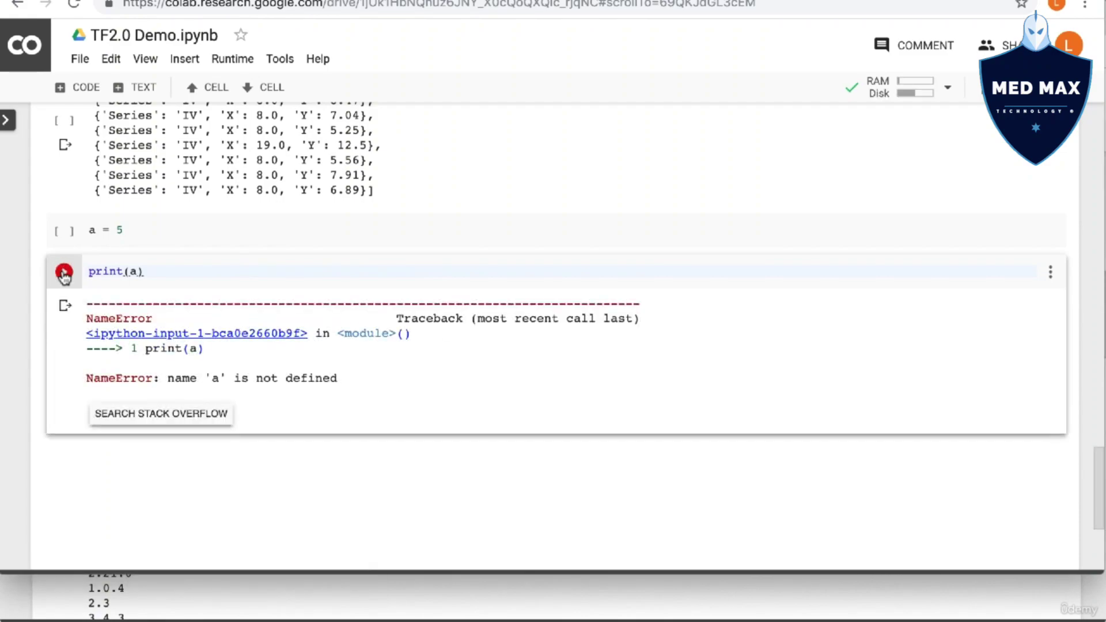